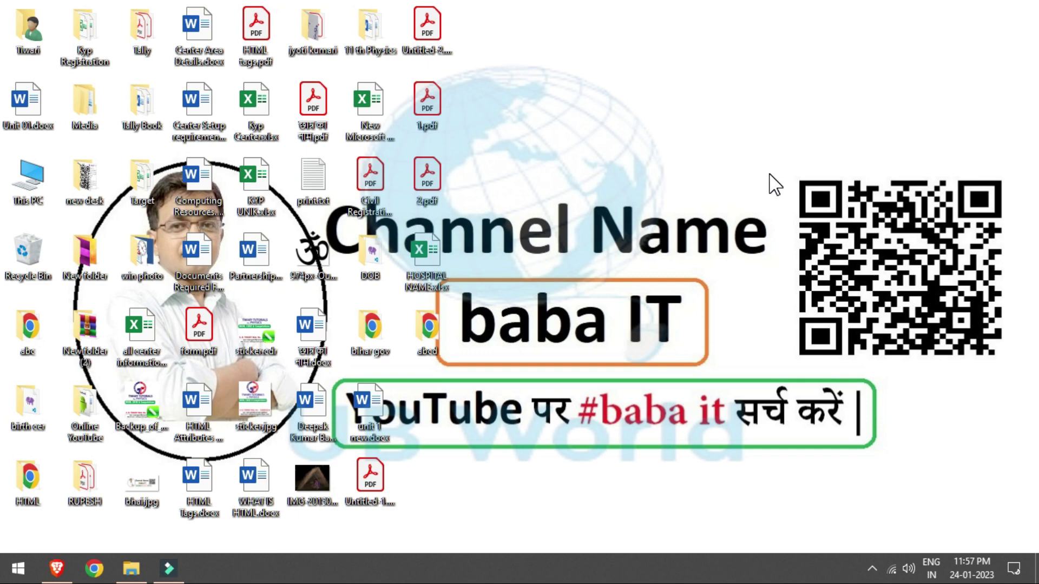
Step: Launch Microsoft Word through the Run box with 'winword'
key(super+r)
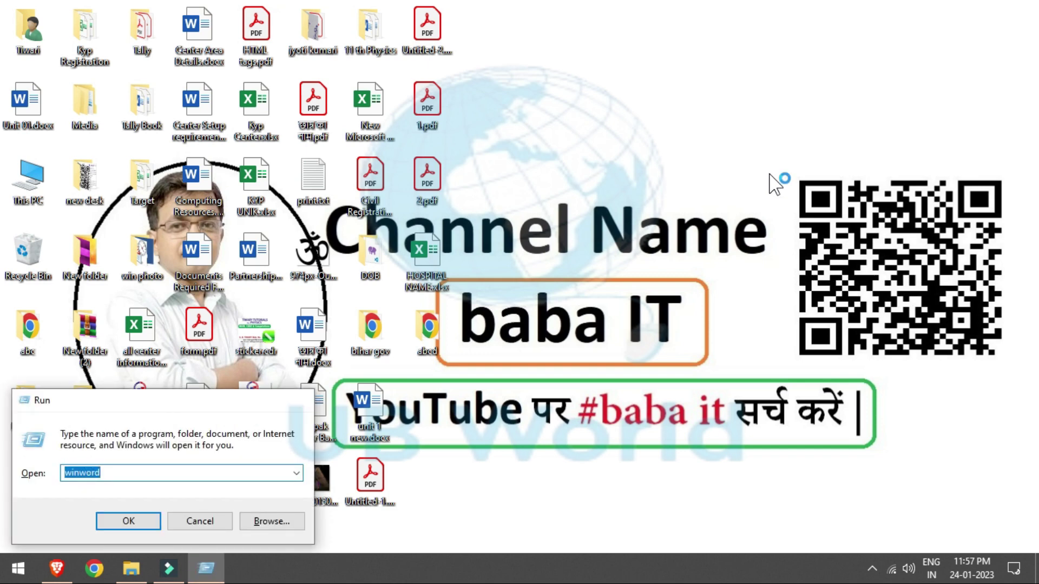
key(Return)
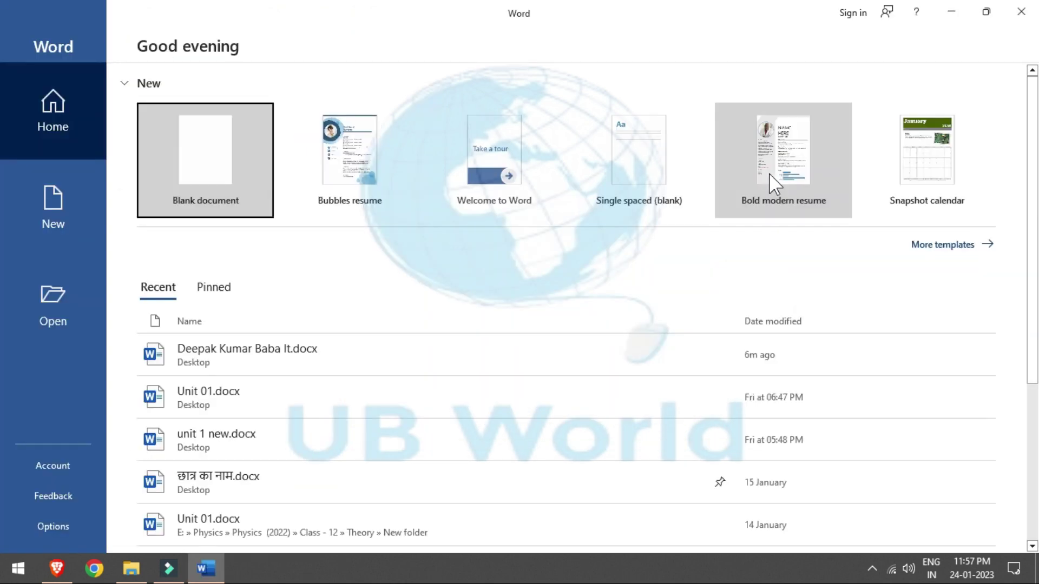
Step: Create a blank document, fill it with =rand() sample paragraphs, and dismiss the Get Genuine Office bar
key(Return)
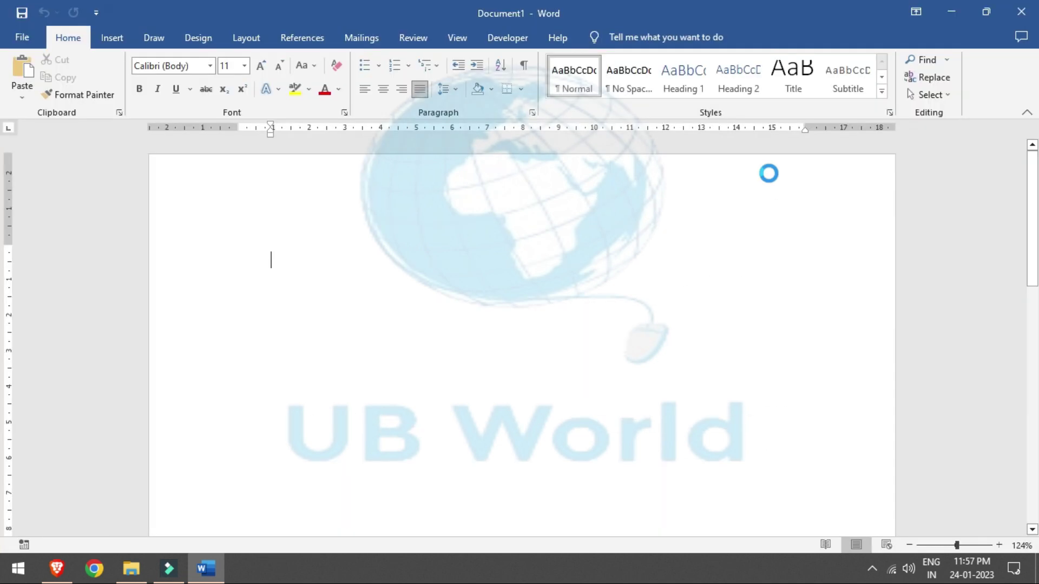
text(=)
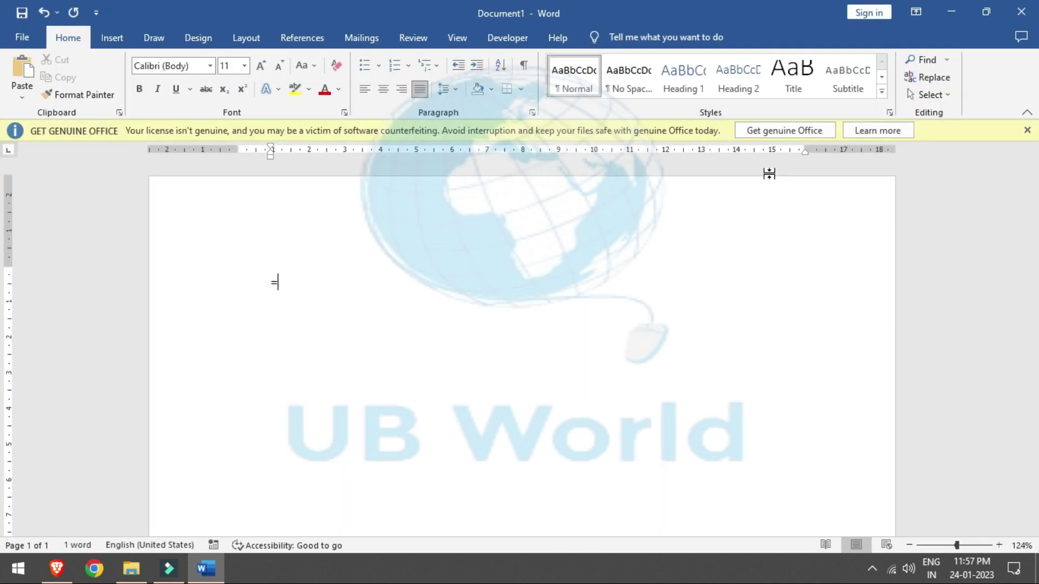
text(ra)
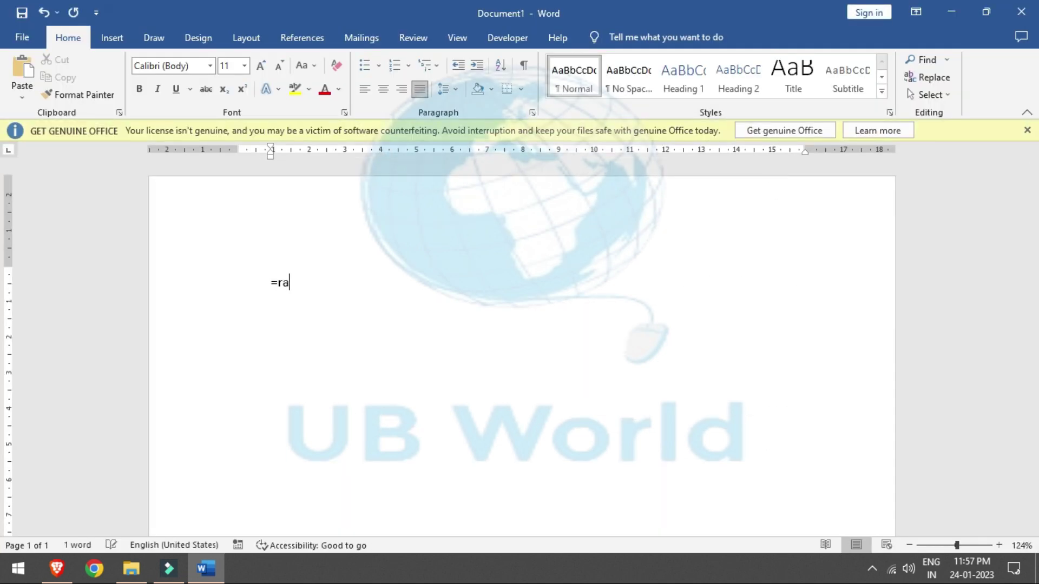
text(nd())
key(Return)
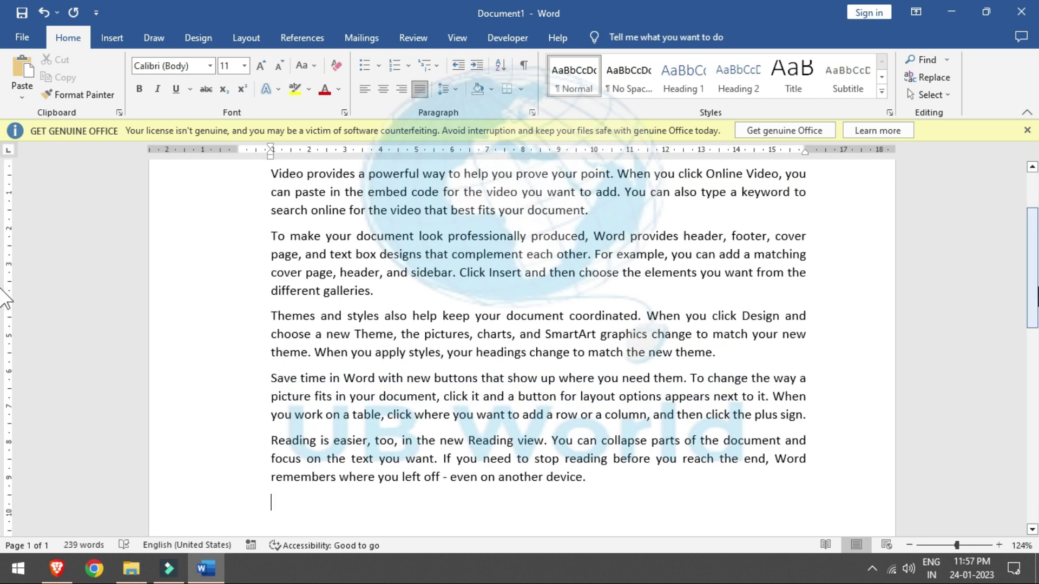
scroll(1020, 145, up, 3)
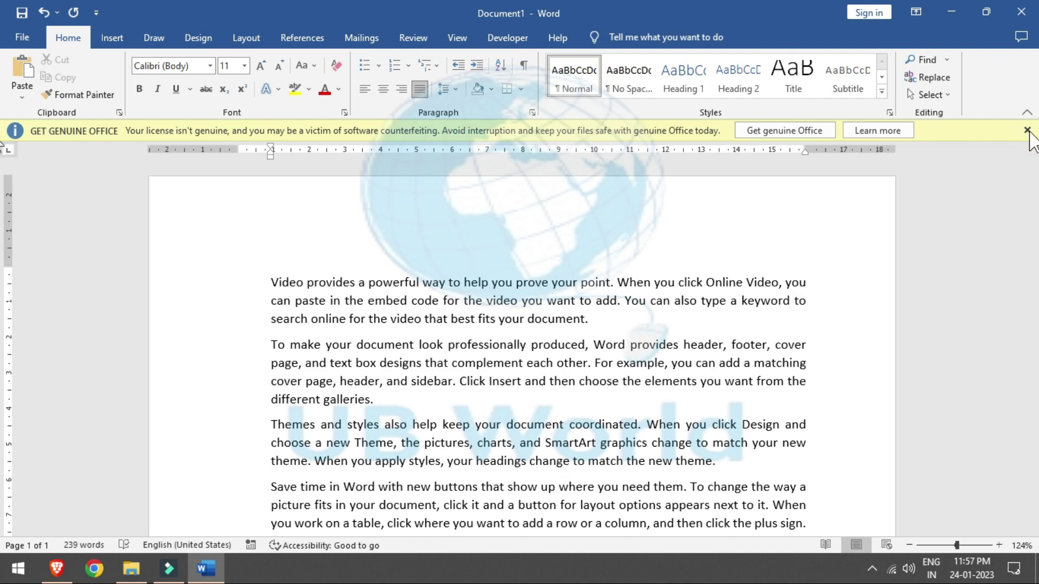
click(1027, 130)
Step: Insert the blue Banded header design and type 'BABA IT' as its title
click(108, 37)
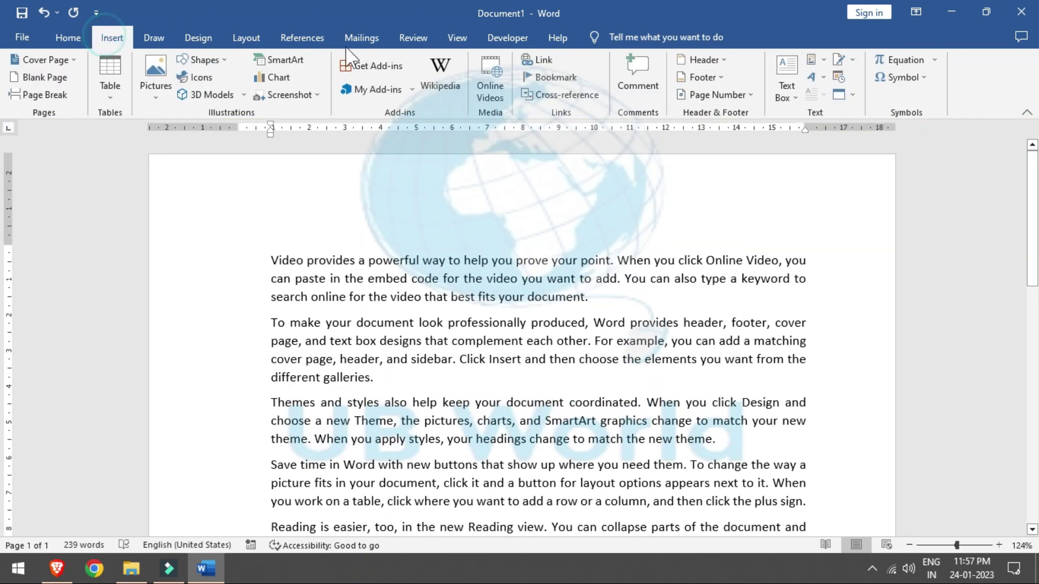
click(714, 60)
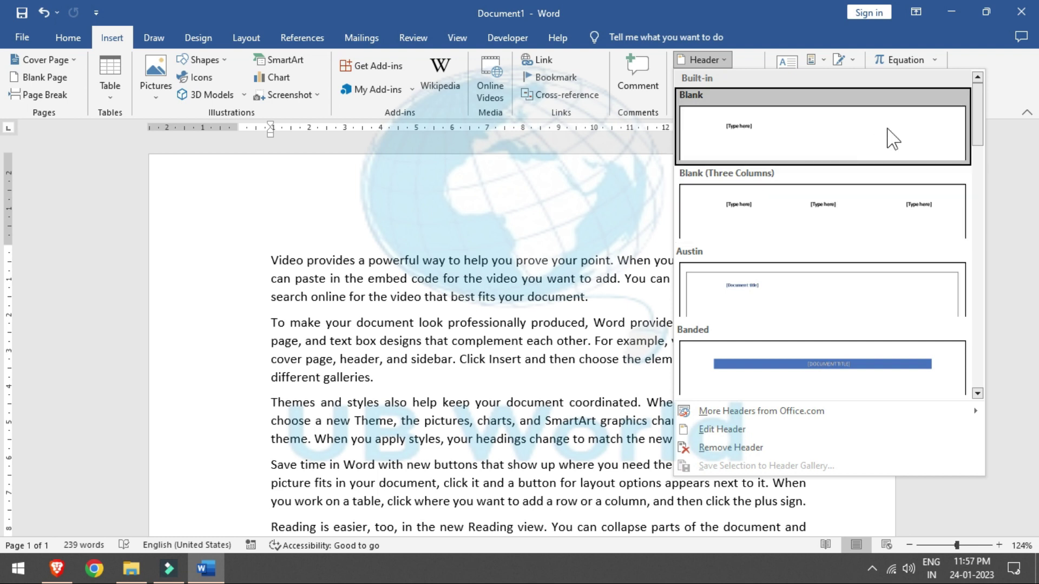
mouse_move(977, 108)
mouse_down()
mouse_move(968, 372)
mouse_move(981, 170)
mouse_up()
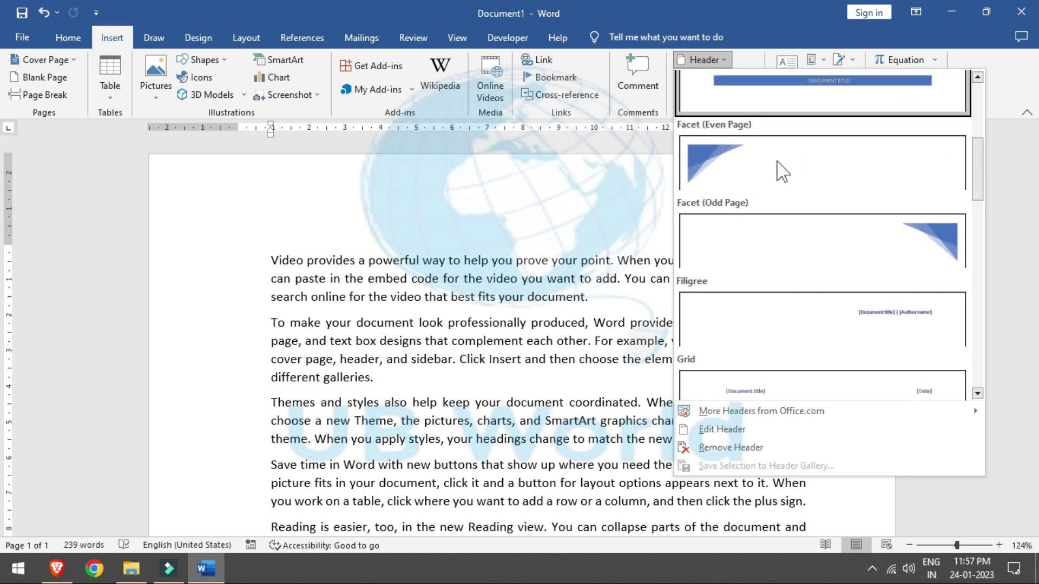
click(872, 92)
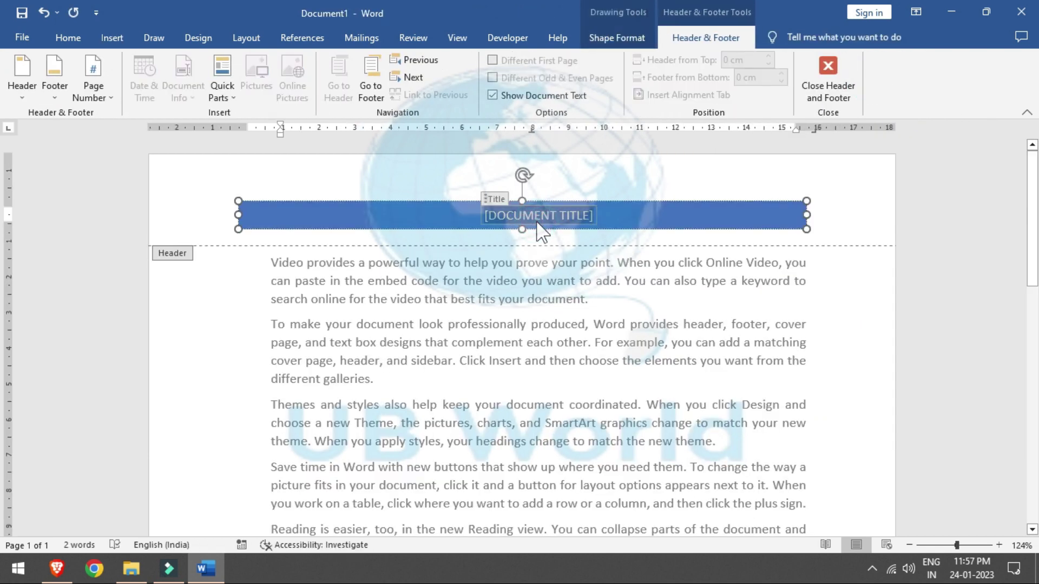
text(BABA)
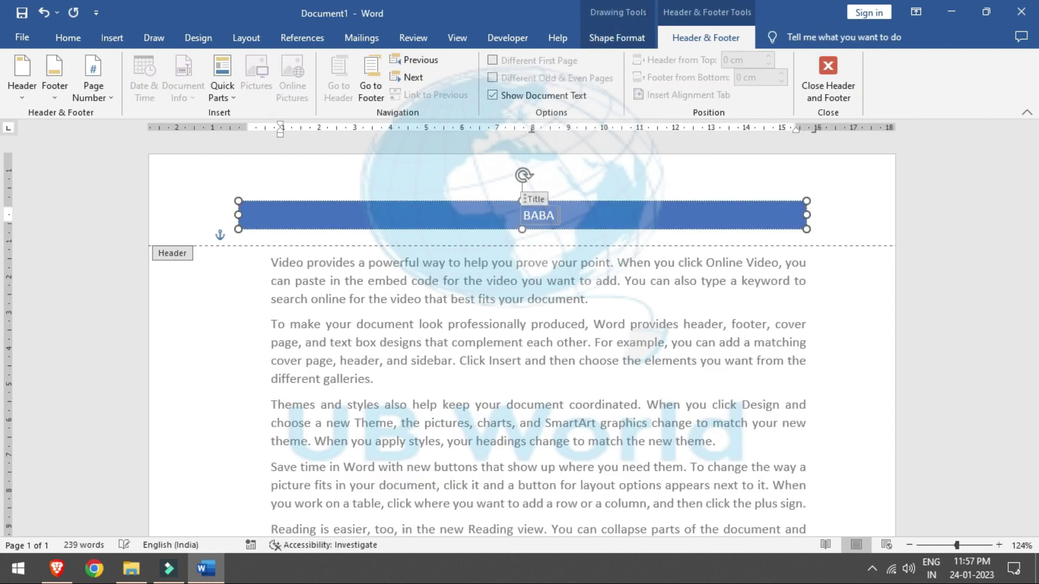
text( IT)
mouse_move(904, 307)
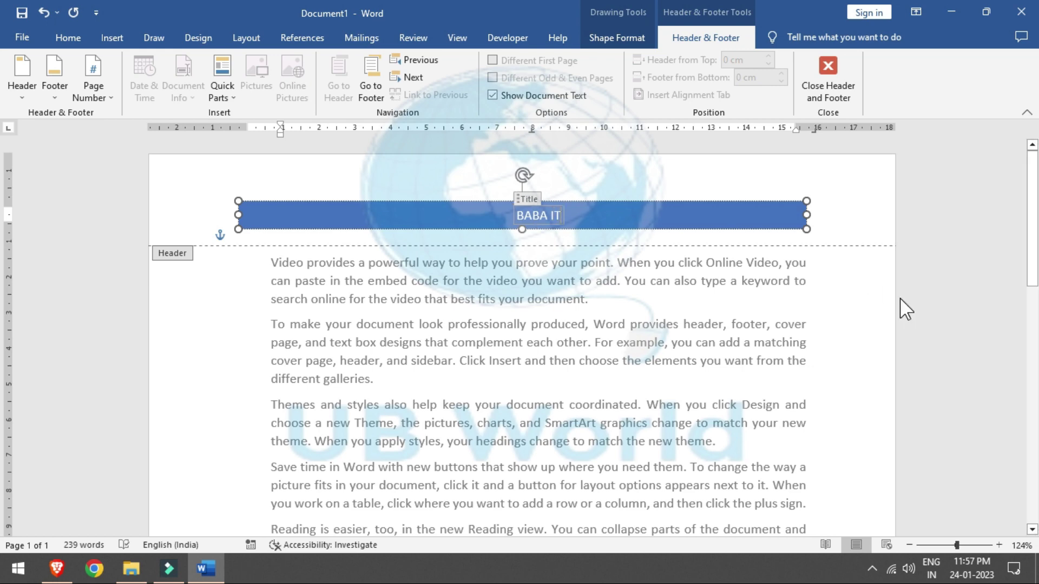
Step: Add a second =rand() batch on the last line so the text reaches page 2, 478 words total
double_click(864, 295)
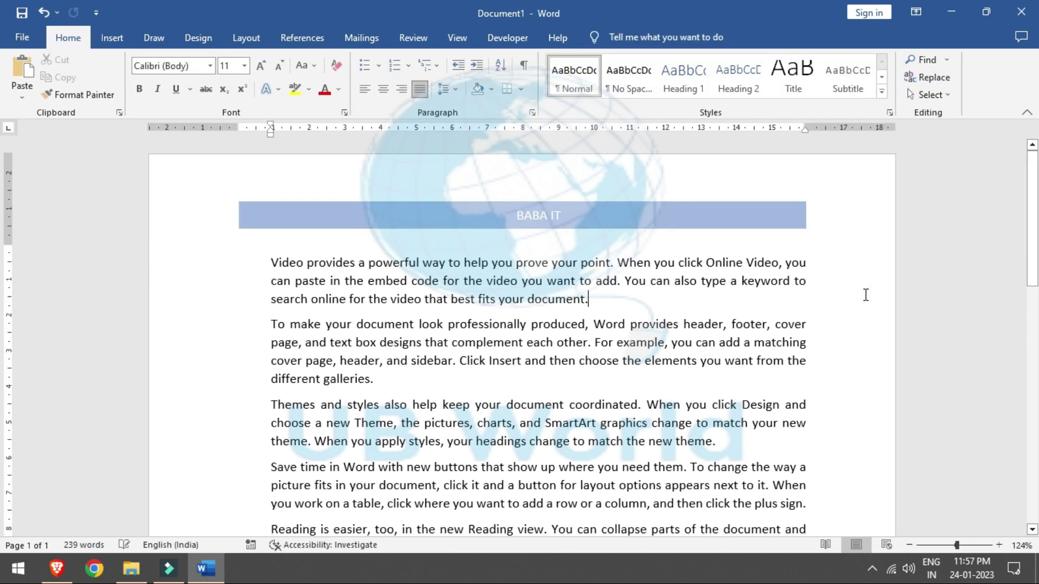
drag(1031, 222, 1033, 372)
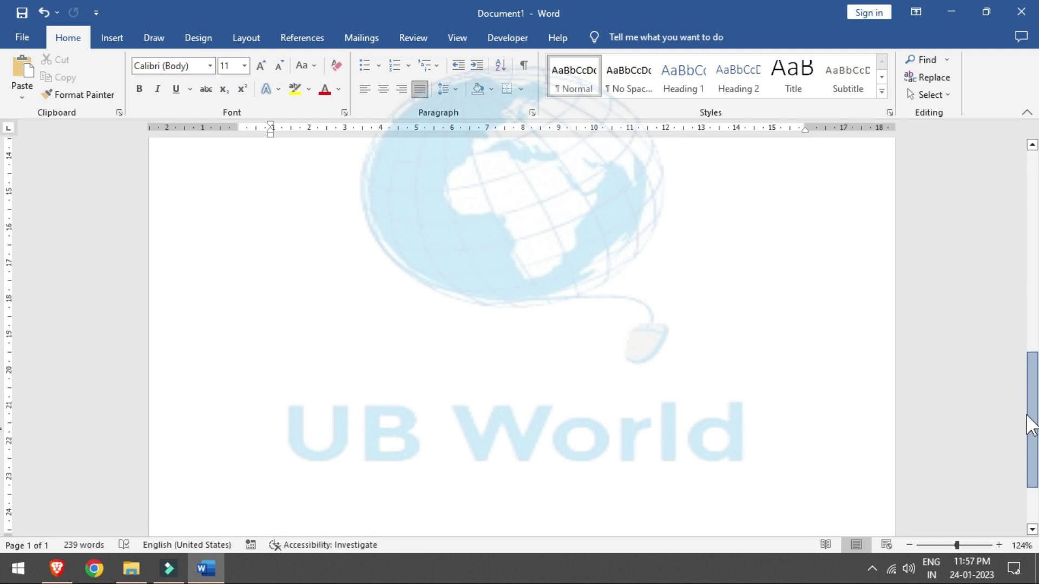
click(586, 244)
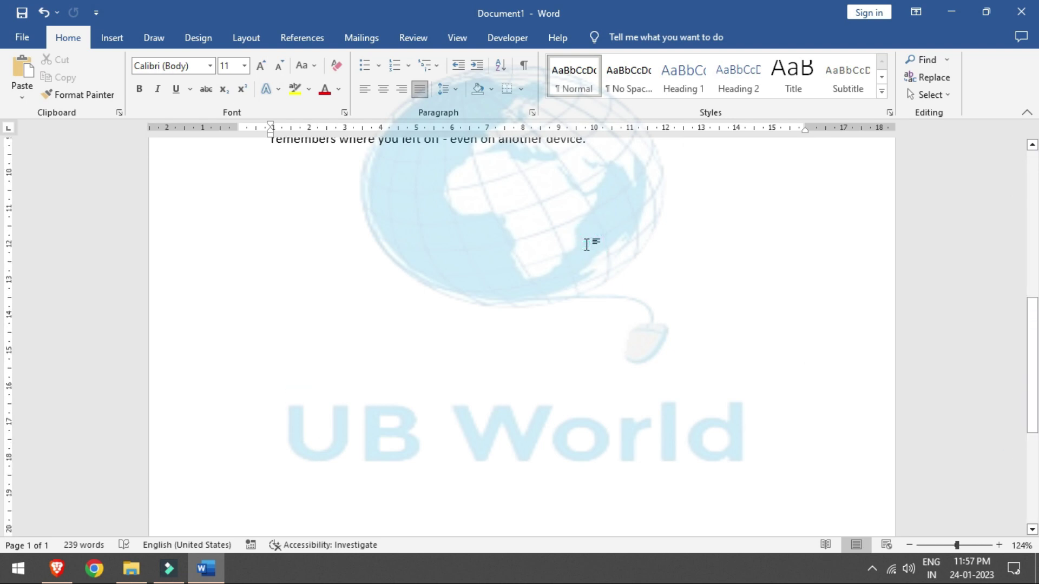
text(=rand()
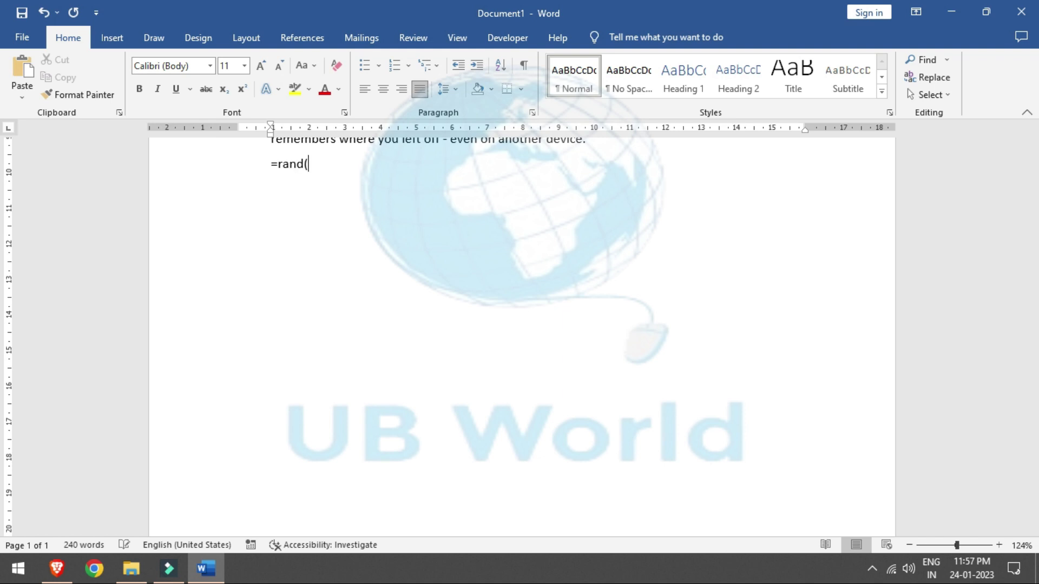
text())
key(Return)
scroll(519, 335, down, 2)
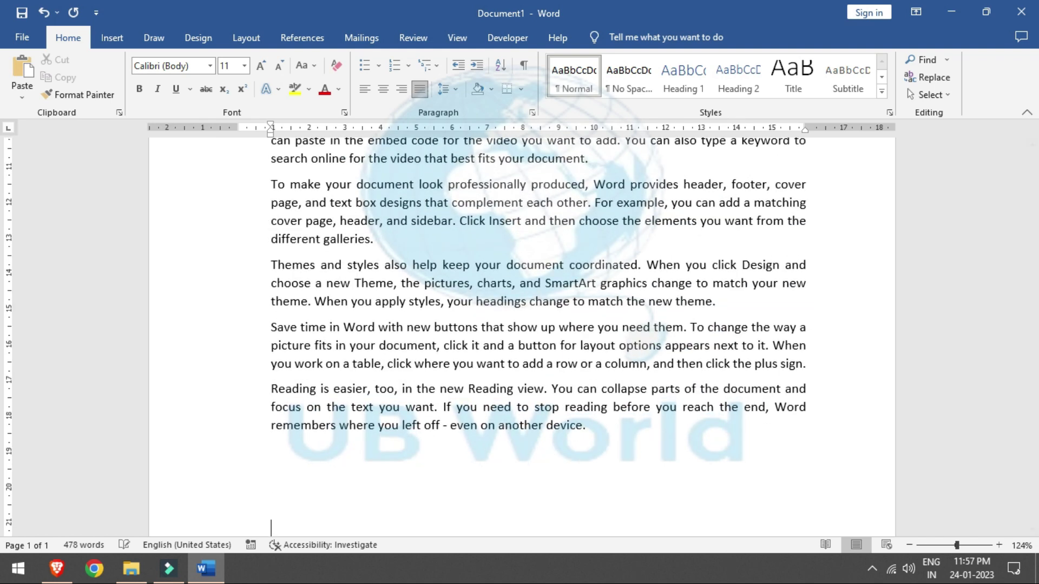
scroll(519, 336, down, 2)
scroll(519, 335, down, 4)
scroll(519, 335, down, 1)
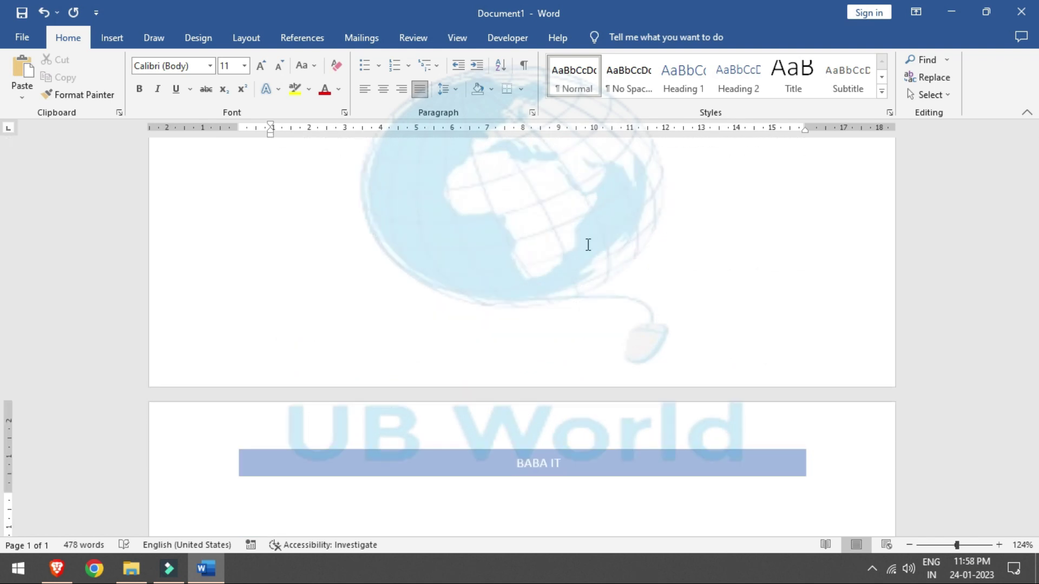
drag(1037, 354, 1037, 395)
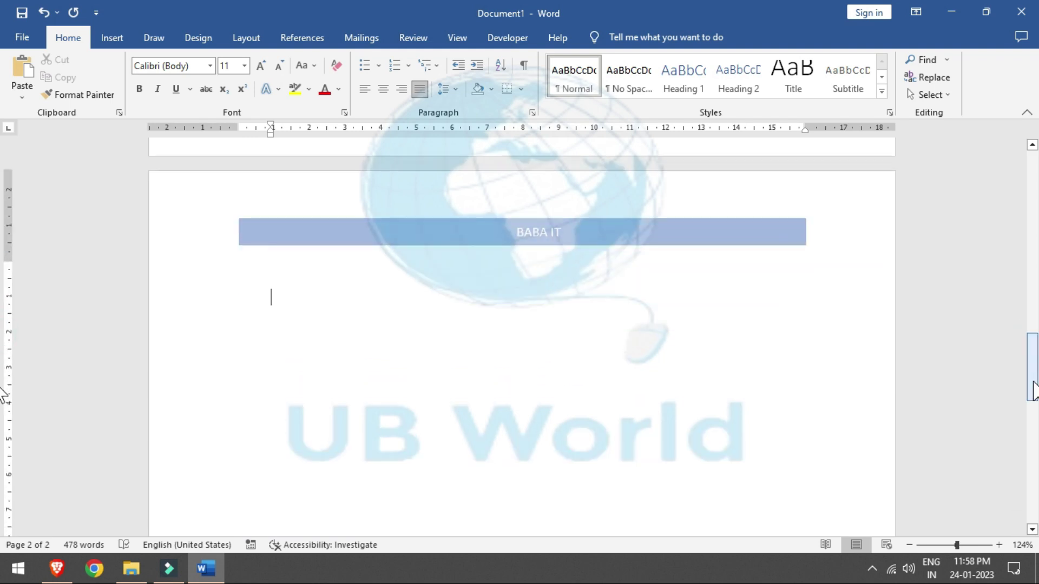
click(503, 237)
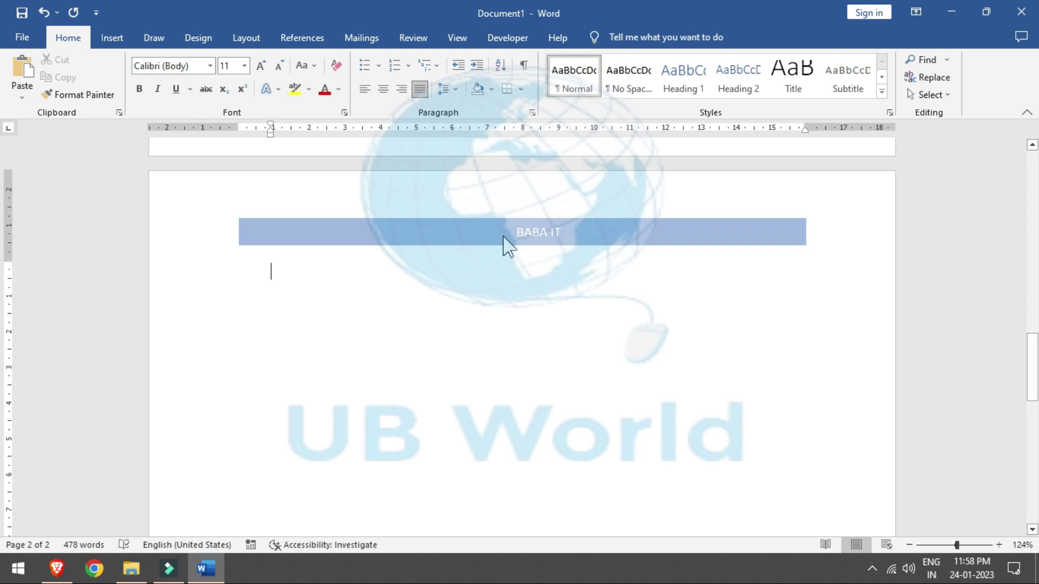
key(ctrl+p)
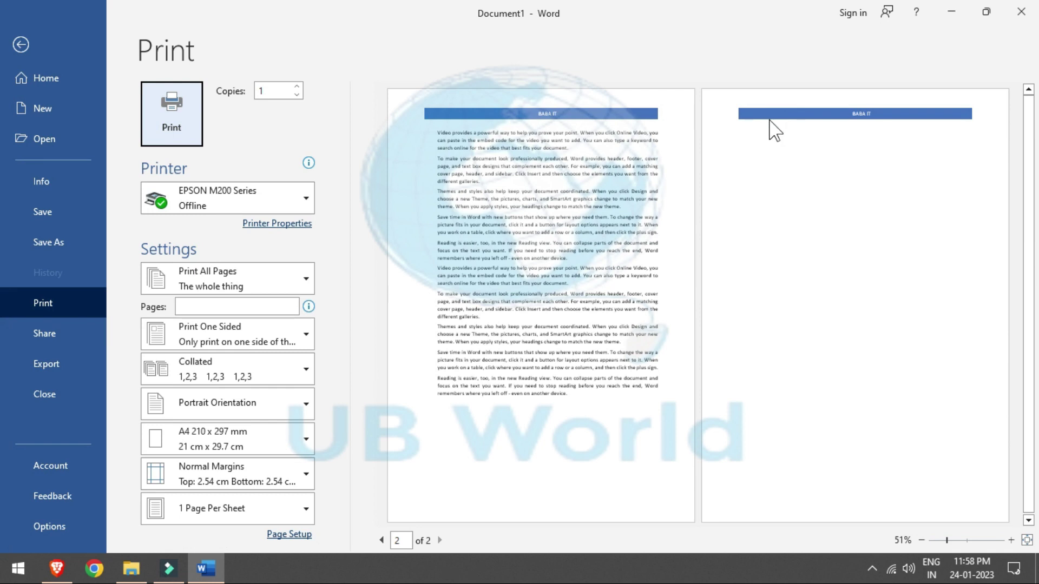
click(23, 39)
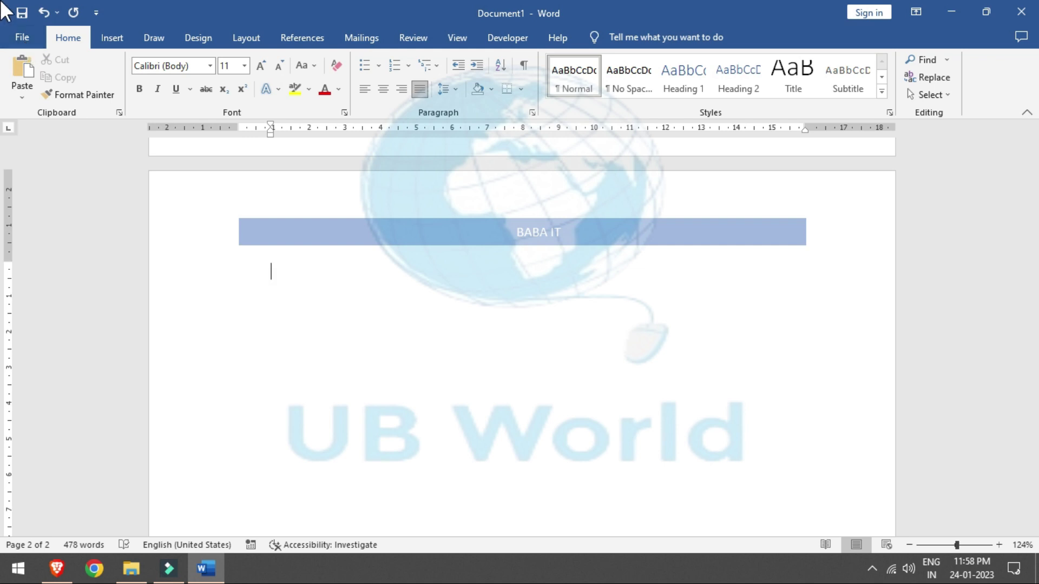
Step: Apply the right-aligned title-and-author header design, then return to the body
click(113, 41)
click(720, 61)
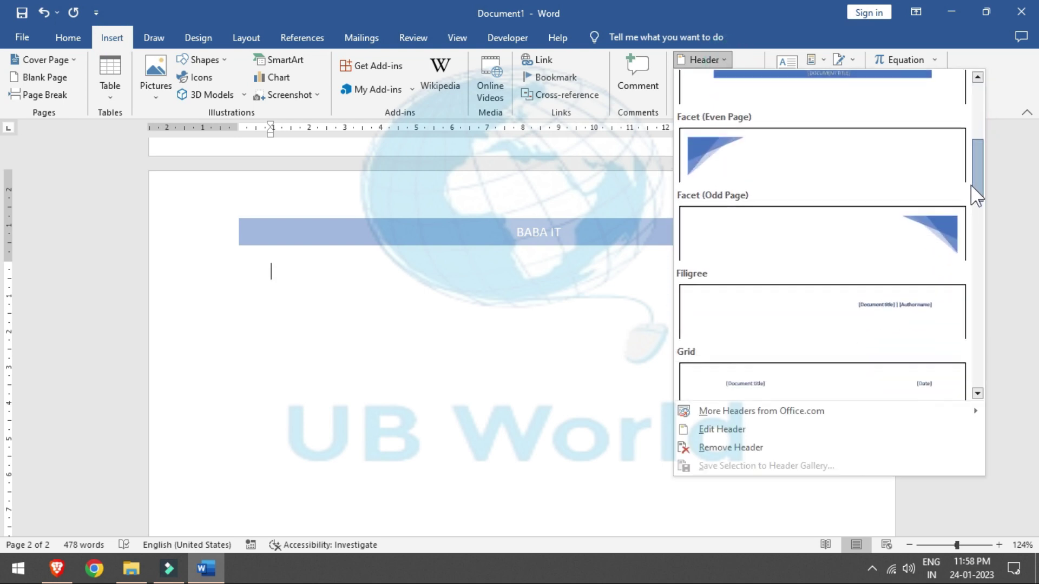
drag(975, 147, 974, 211)
click(965, 208)
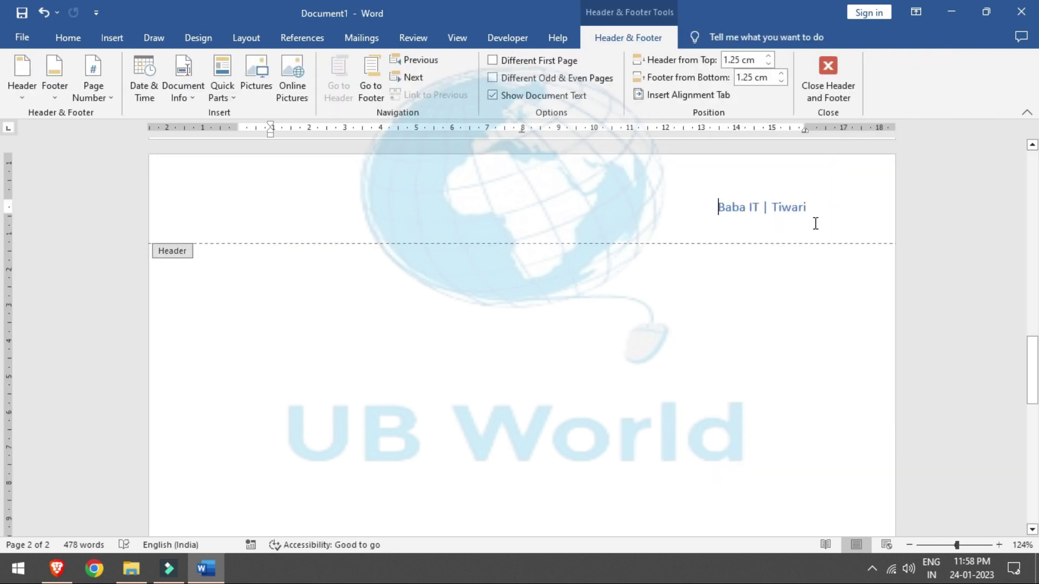
double_click(793, 296)
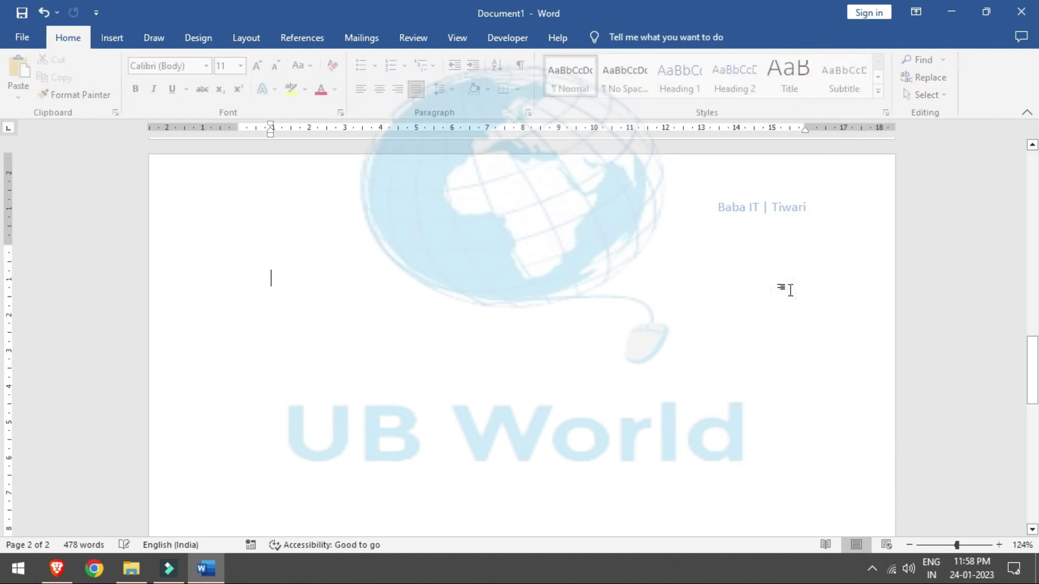
Step: Open the page 2 header for editing and select its right-aligned name text
click(112, 37)
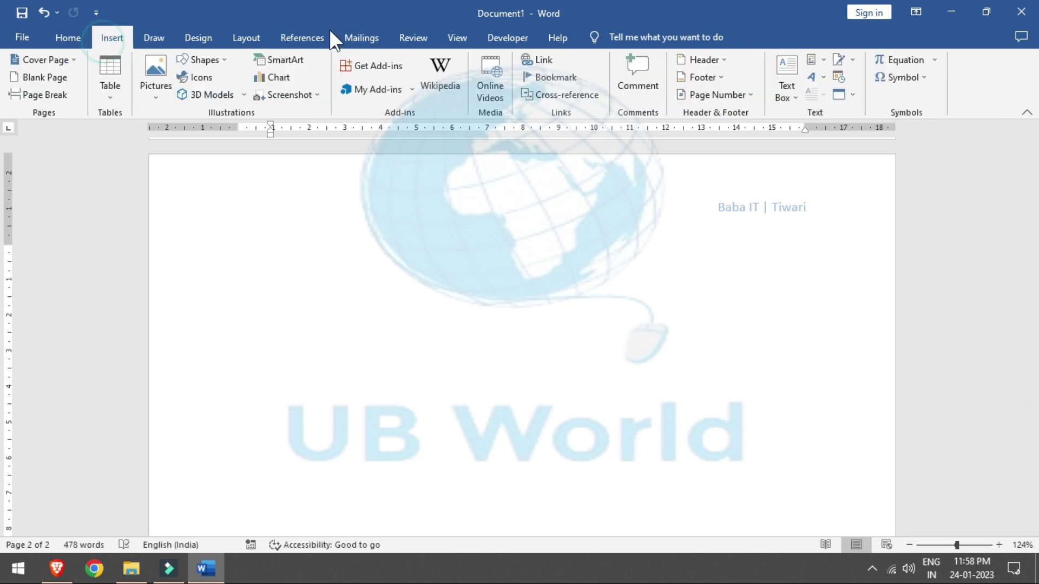
click(725, 60)
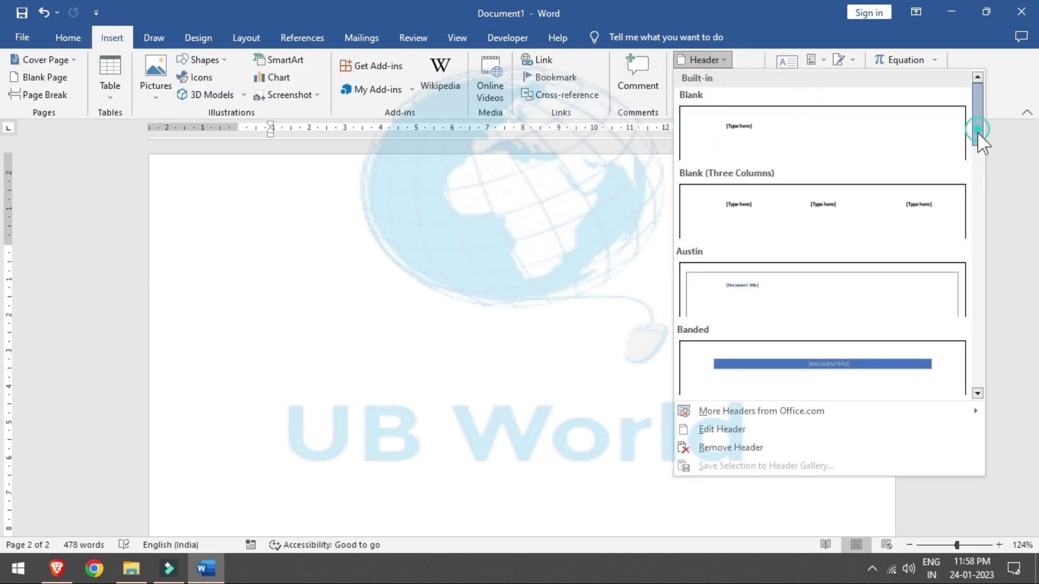
drag(977, 131, 974, 367)
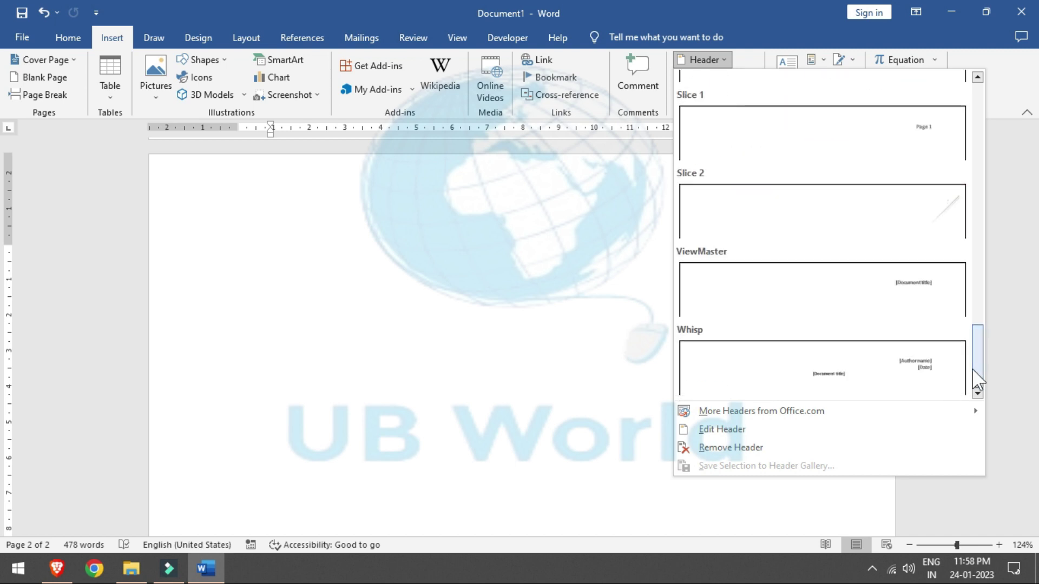
click(553, 336)
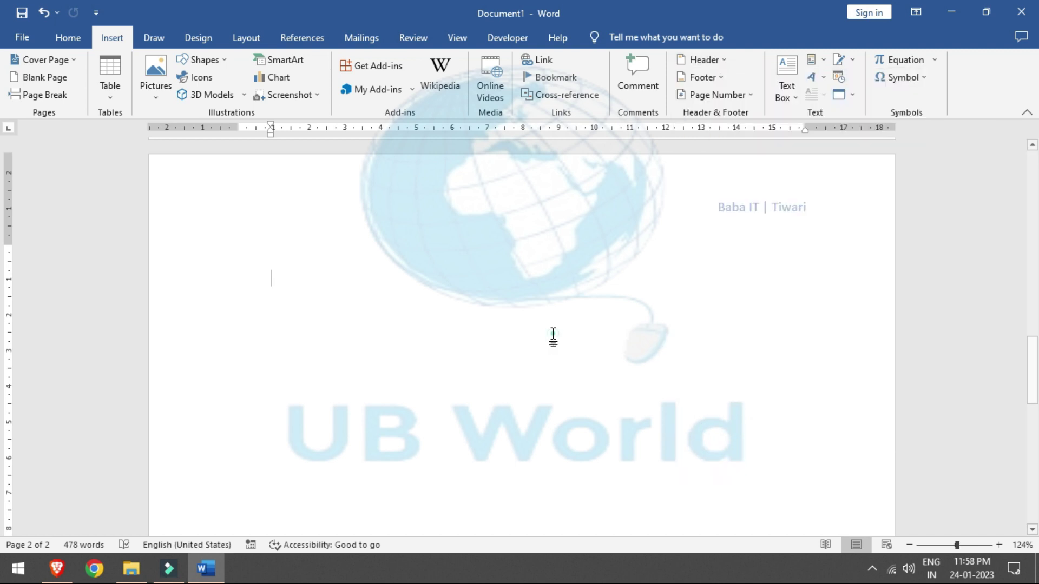
double_click(550, 208)
drag(712, 208, 832, 222)
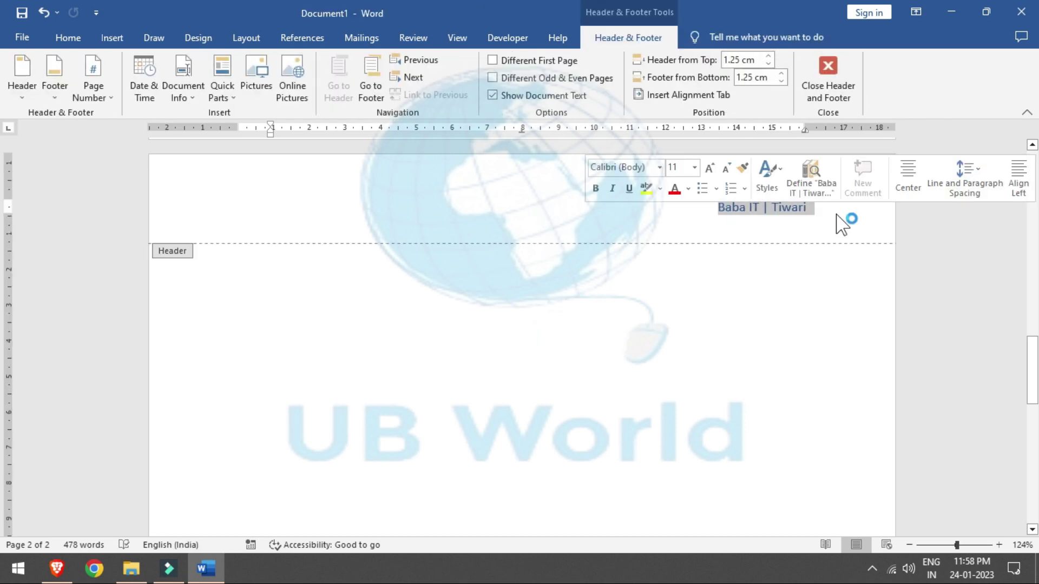
Step: Delete the header text and insert the Om image from the Desktop folder
key(Delete)
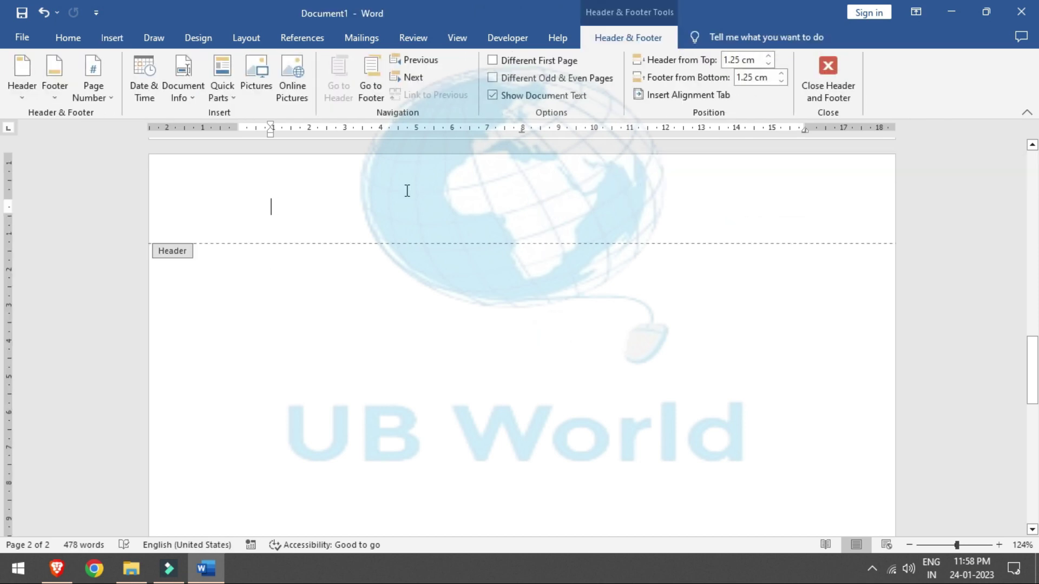
click(255, 81)
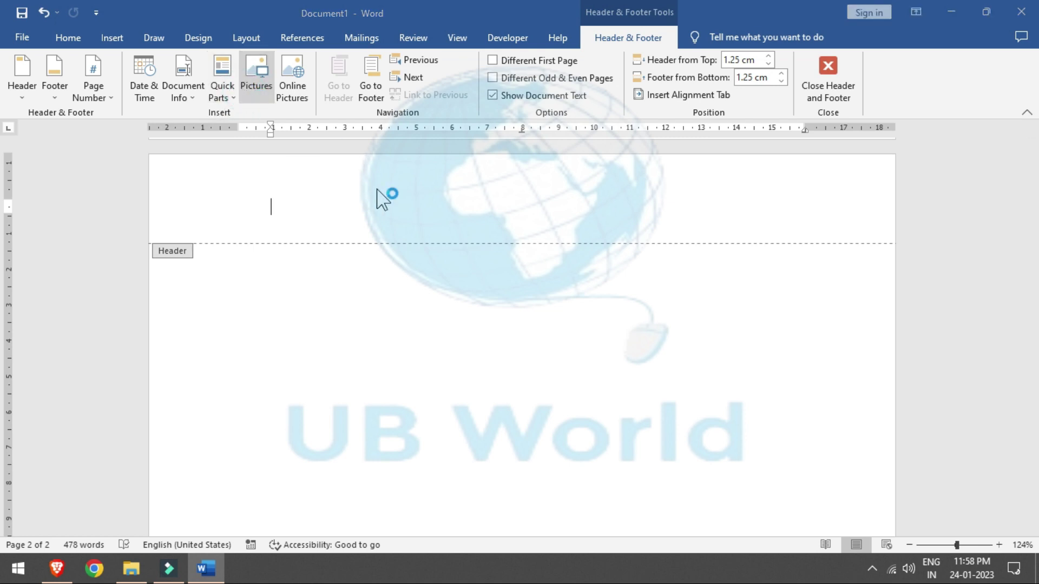
drag(508, 129, 499, 248)
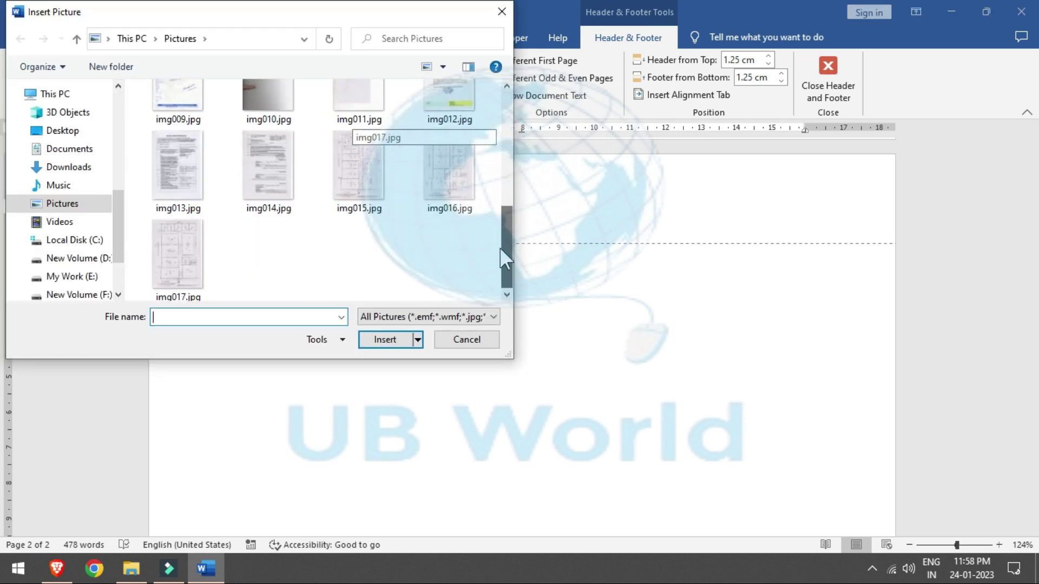
click(75, 114)
click(76, 129)
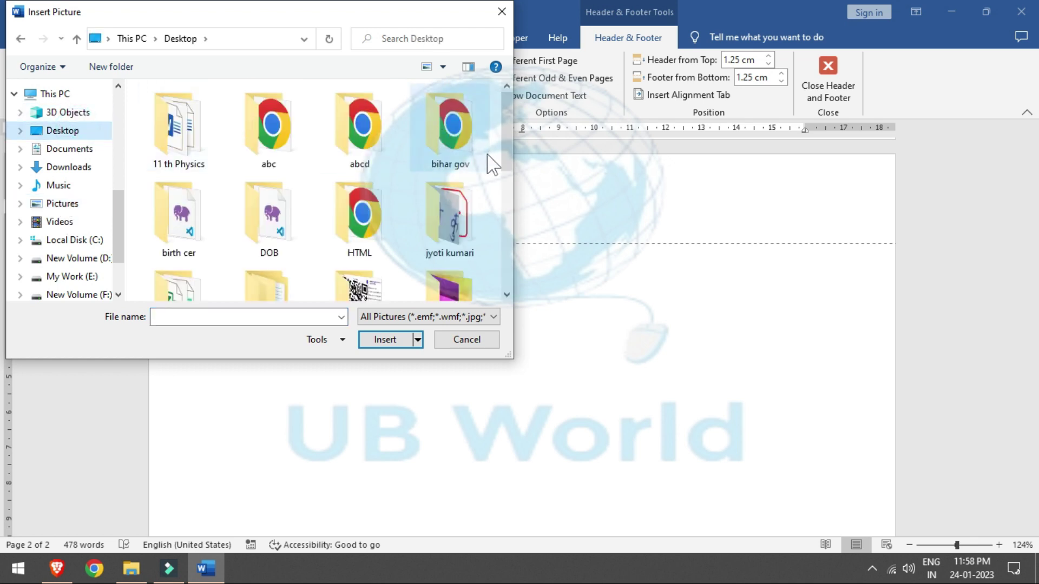
mouse_move(506, 157)
mouse_down()
mouse_move(503, 273)
mouse_move(501, 235)
mouse_up()
double_click(444, 198)
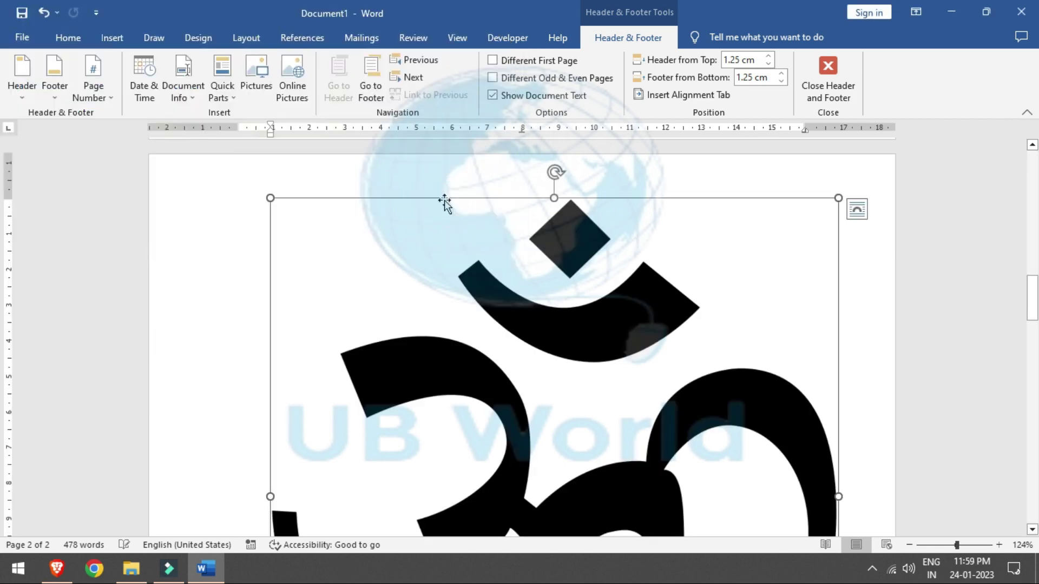
Step: Shrink the Om picture to about 0.7 cm, turn it upright, and close the header
drag(837, 197, 326, 470)
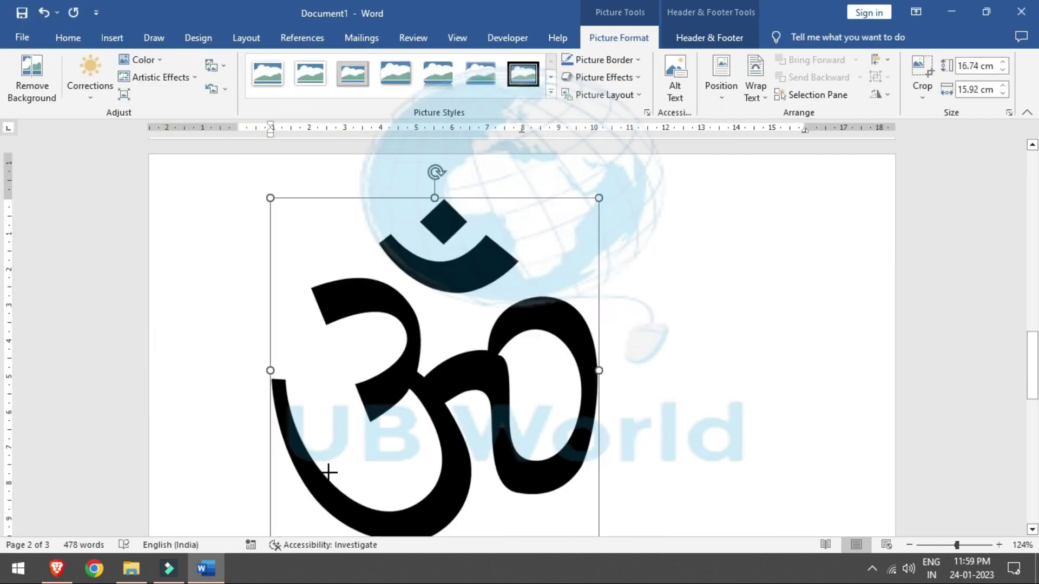
drag(269, 527, 321, 265)
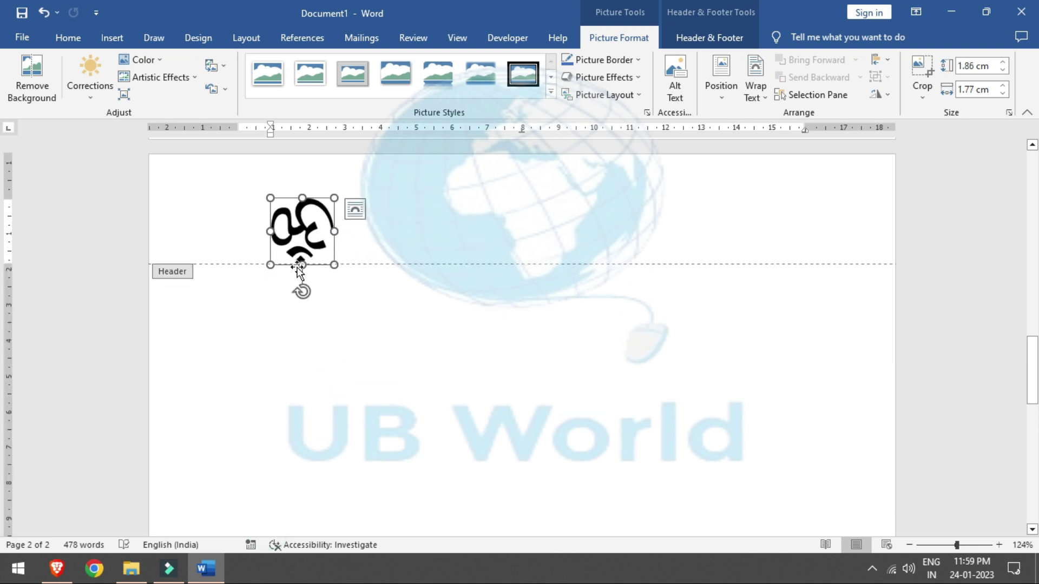
drag(303, 292, 303, 187)
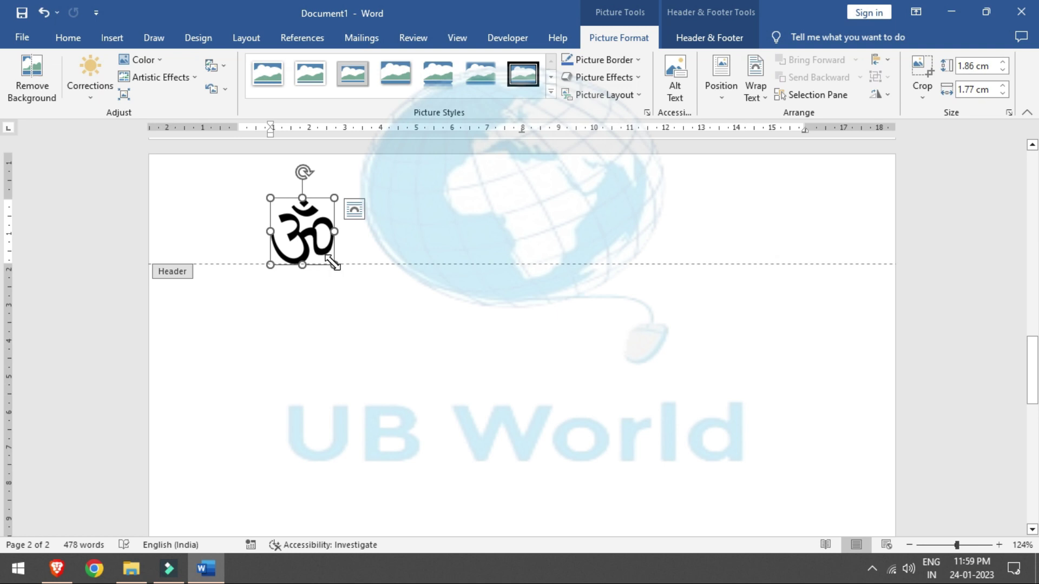
drag(332, 263, 297, 225)
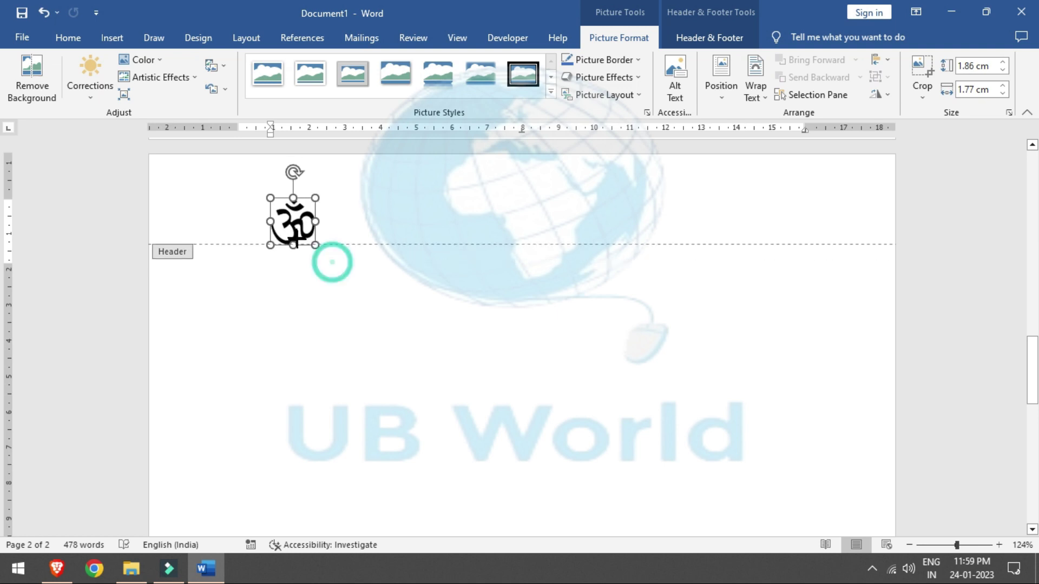
double_click(354, 286)
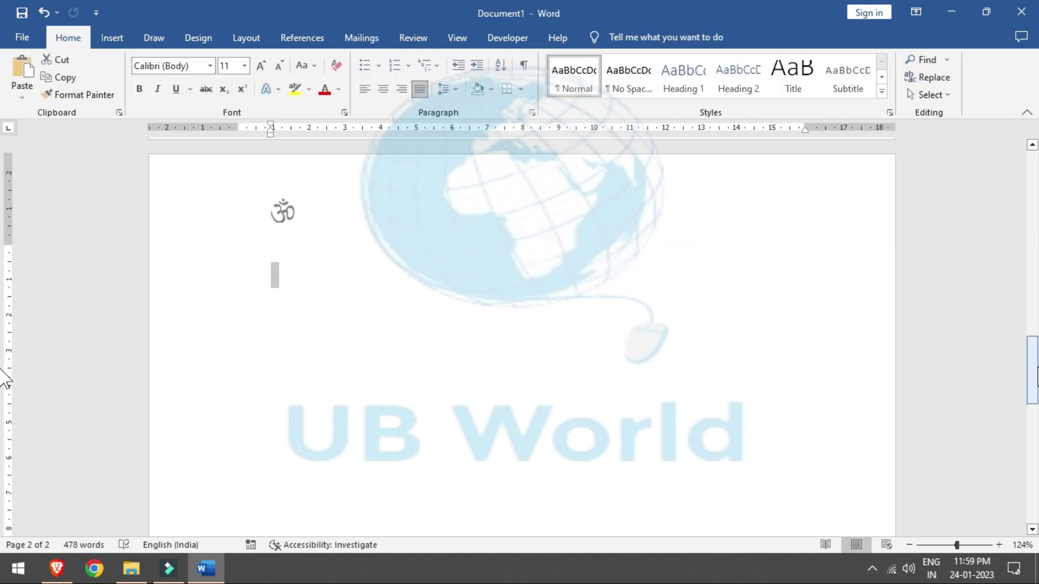
Step: Reopen the page 2 header and delete the Om picture, leaving it empty
mouse_move(1033, 368)
mouse_down()
mouse_move(1028, 257)
mouse_move(1025, 366)
mouse_up()
click(586, 234)
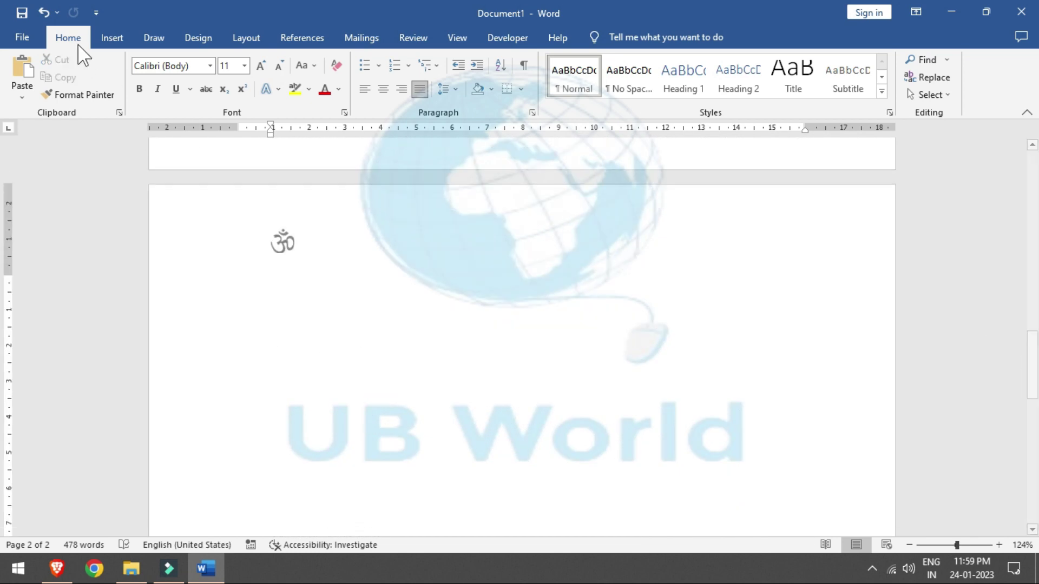
click(112, 37)
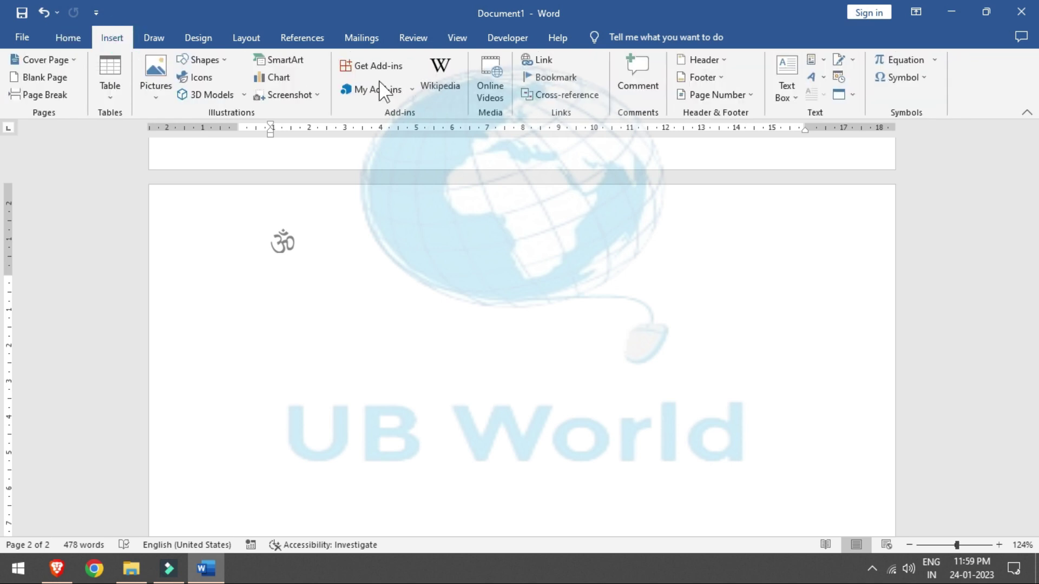
double_click(278, 241)
click(274, 241)
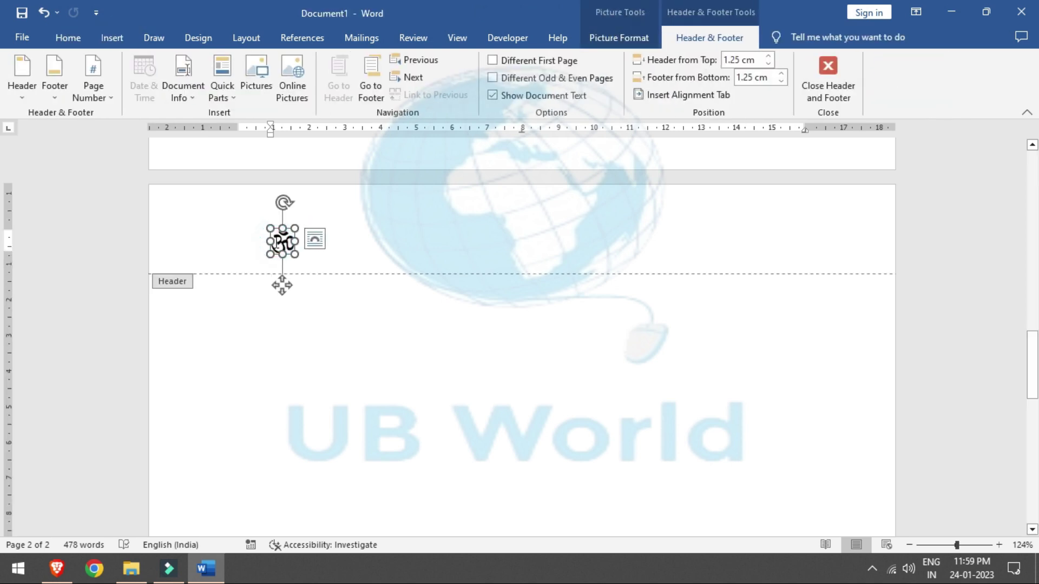
key(Delete)
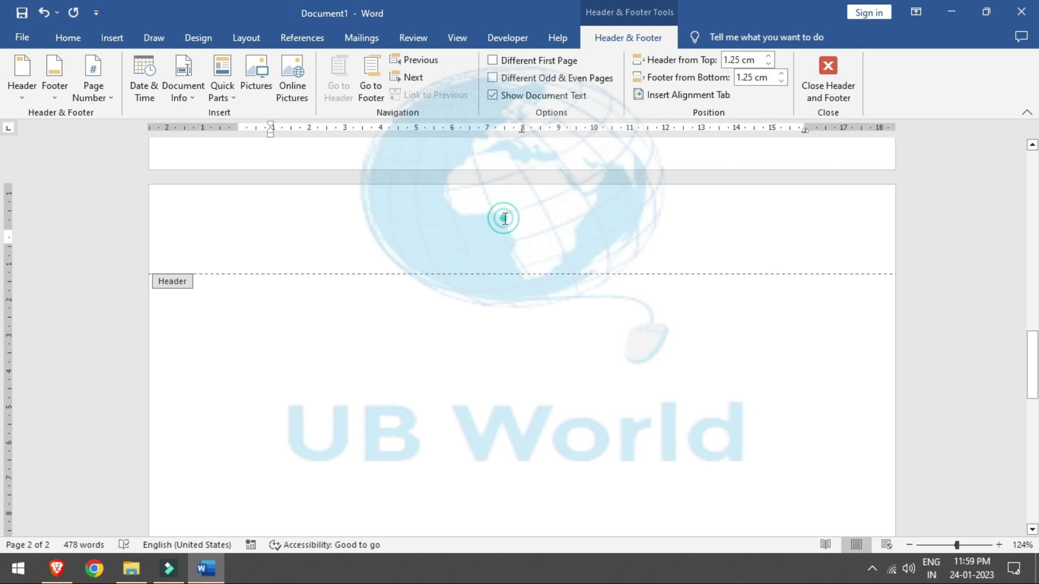
click(115, 36)
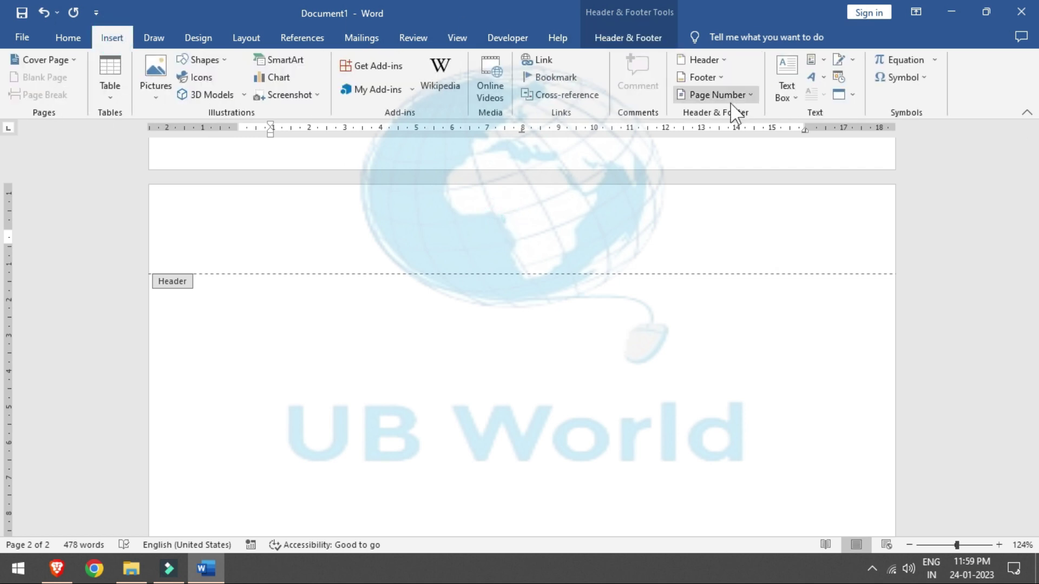
Step: Apply the ViewMaster (Horizontal) footer with its line, [Date] placeholder and black block
click(719, 76)
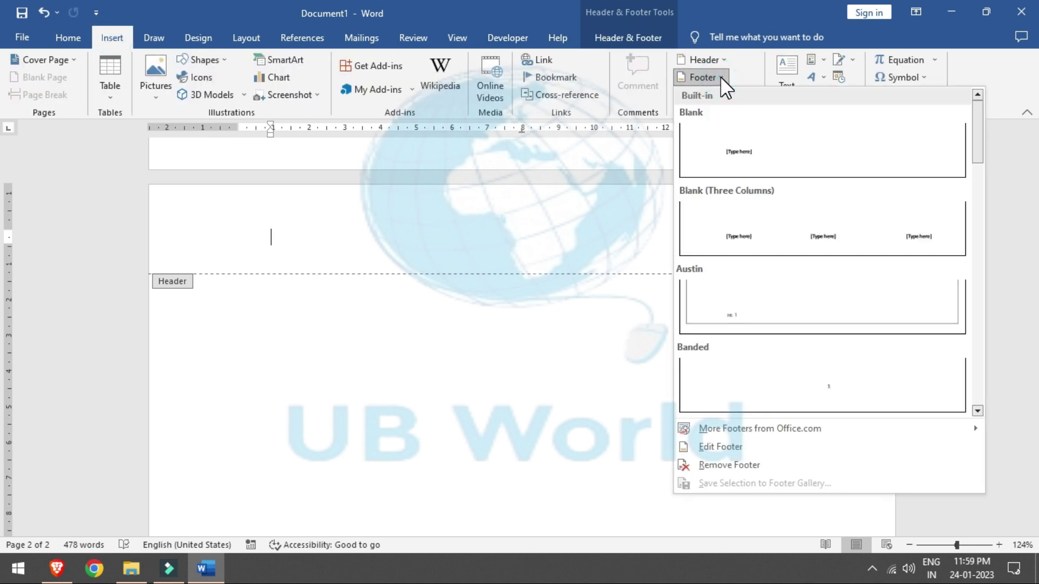
drag(977, 146, 979, 264)
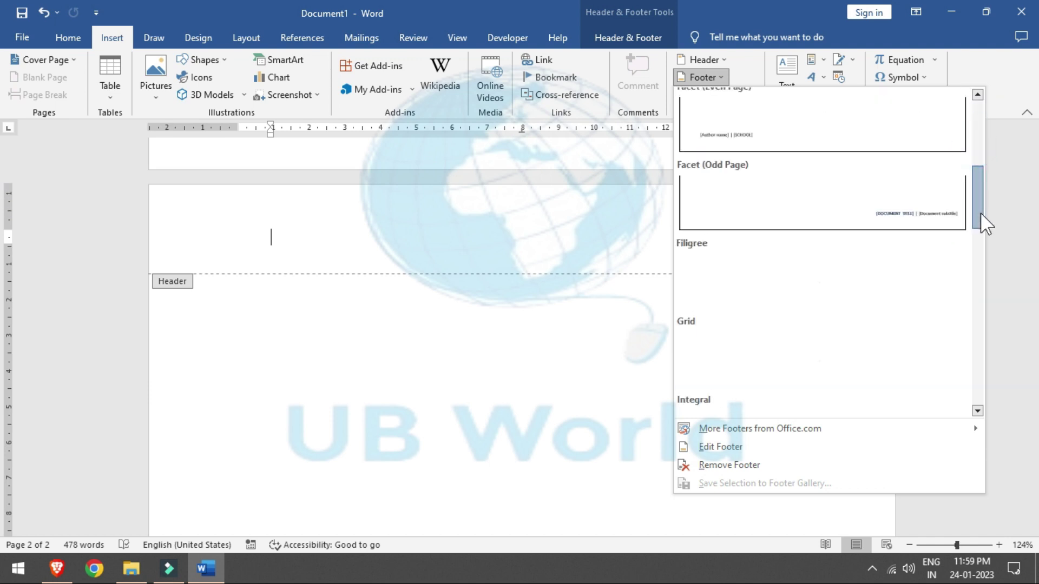
scroll(958, 276, down, 2)
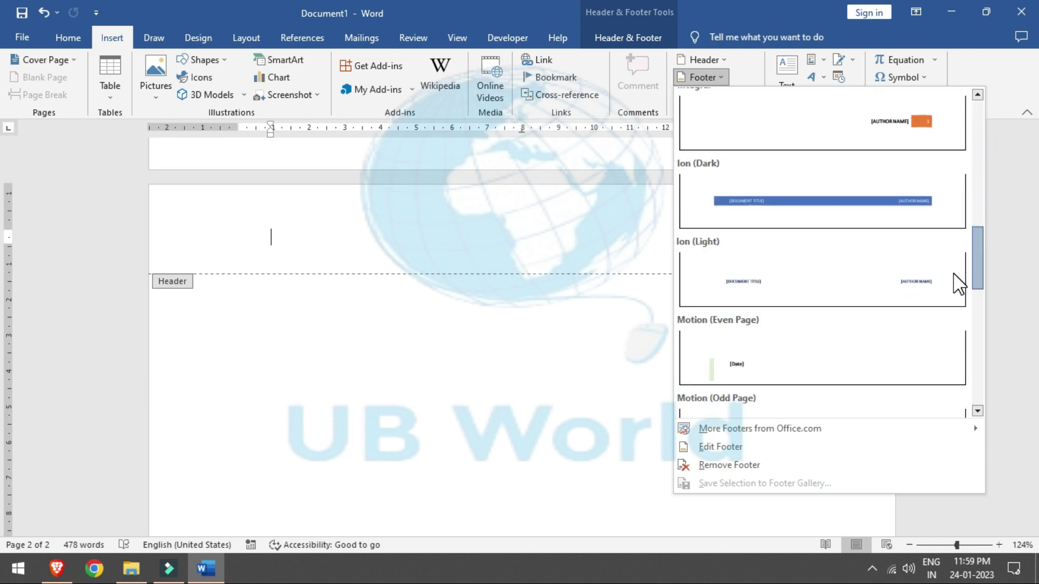
scroll(893, 249, up, 10)
drag(972, 125, 955, 411)
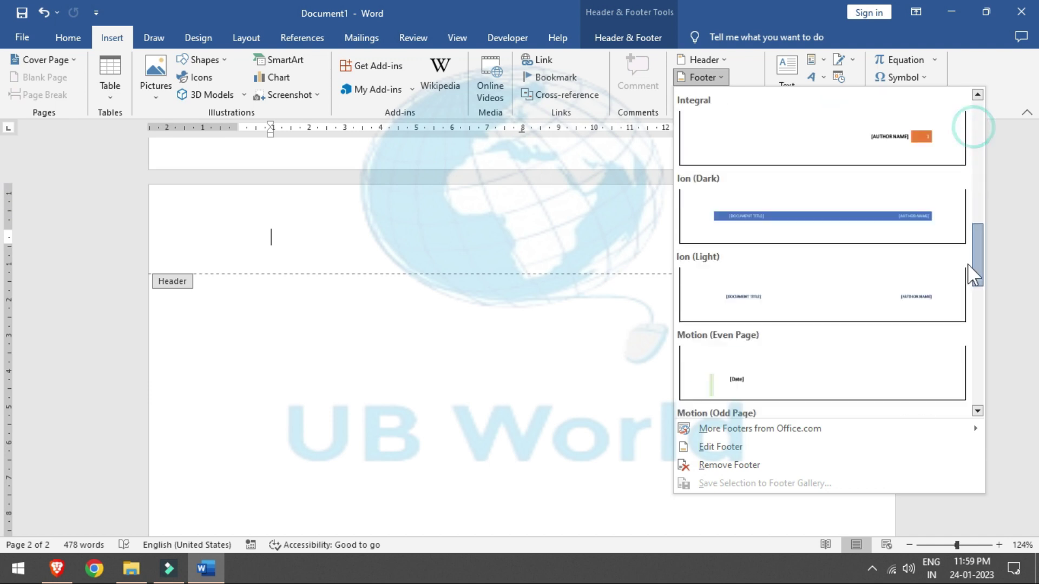
scroll(952, 379, up, 1)
scroll(952, 357, up, 1)
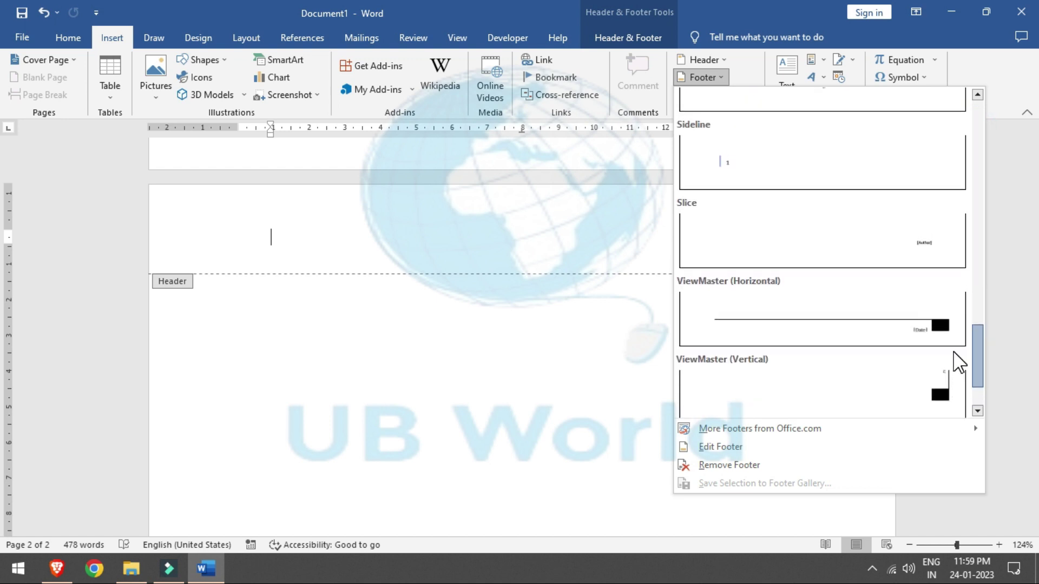
click(932, 330)
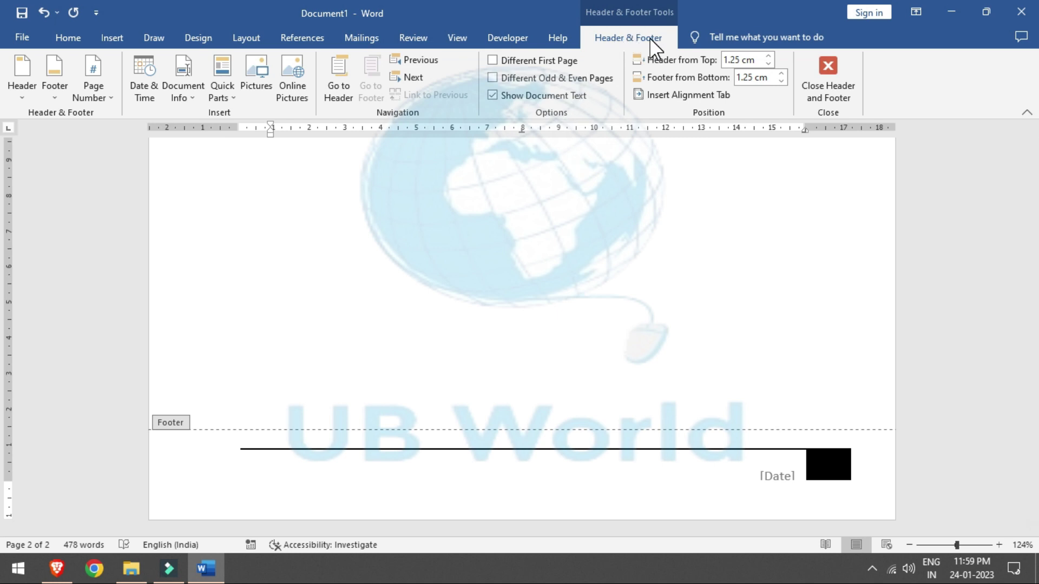
click(28, 97)
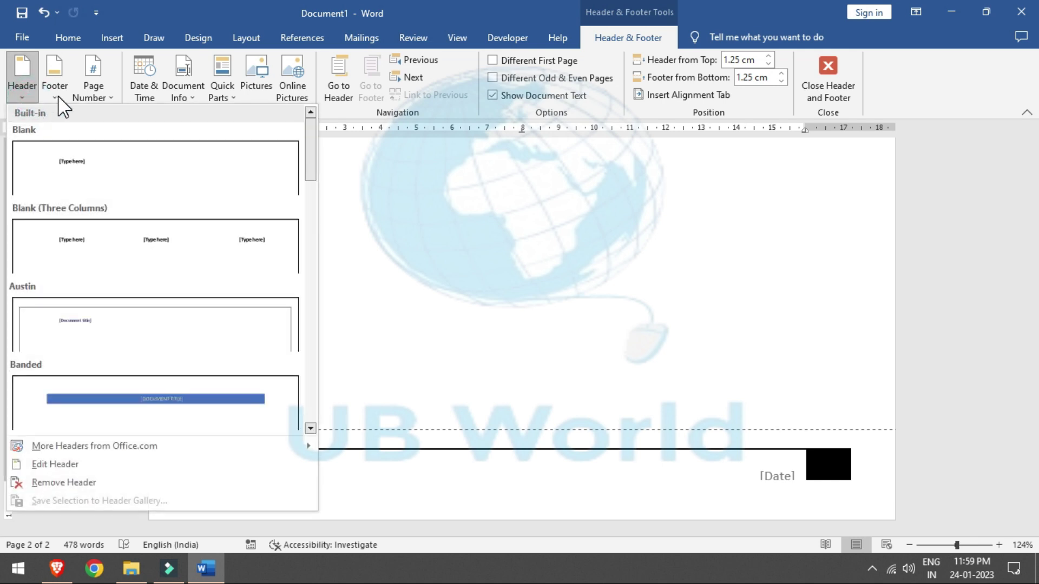
click(57, 93)
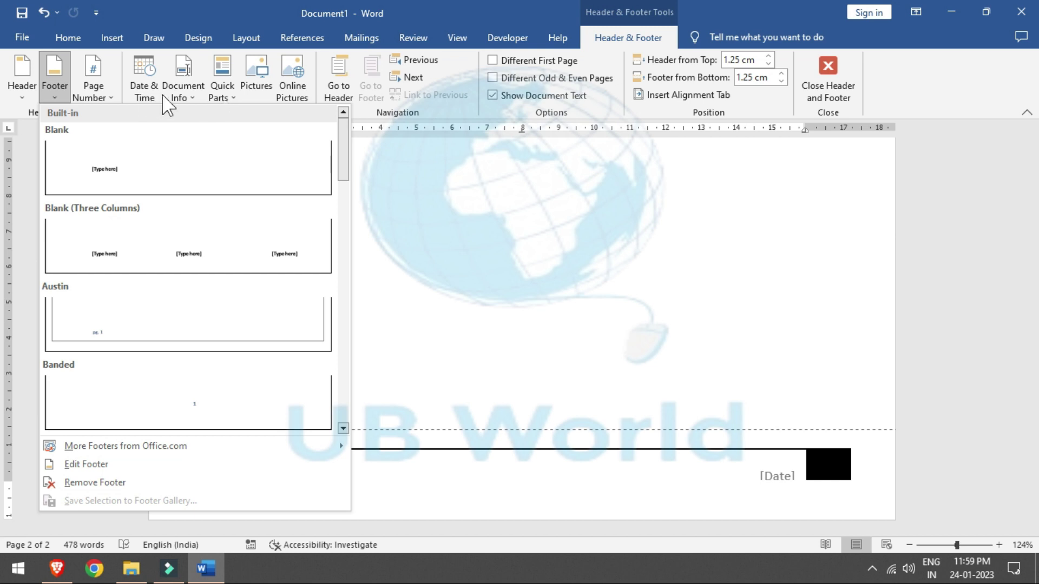
click(163, 96)
click(153, 98)
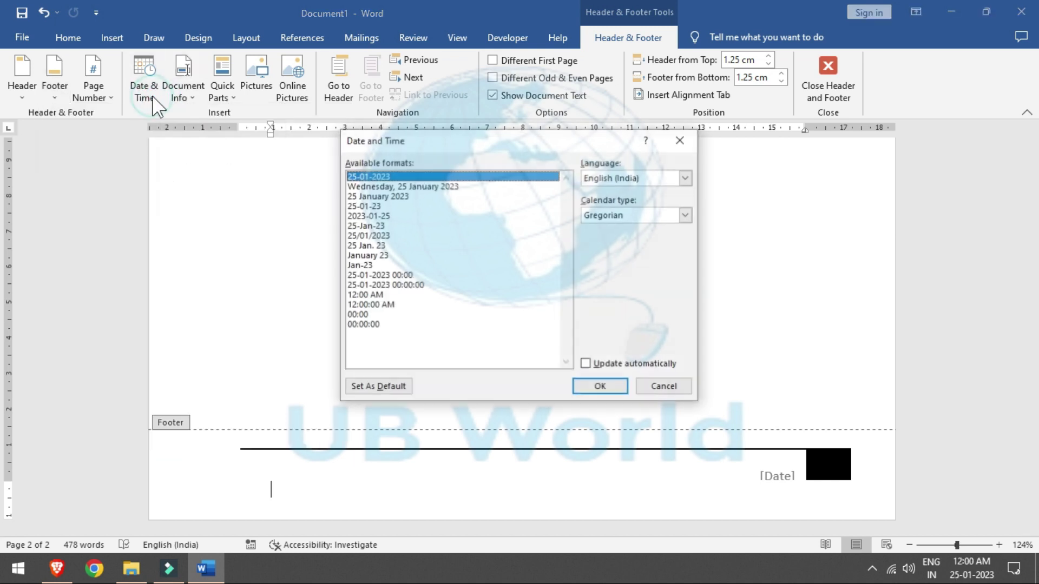
click(680, 137)
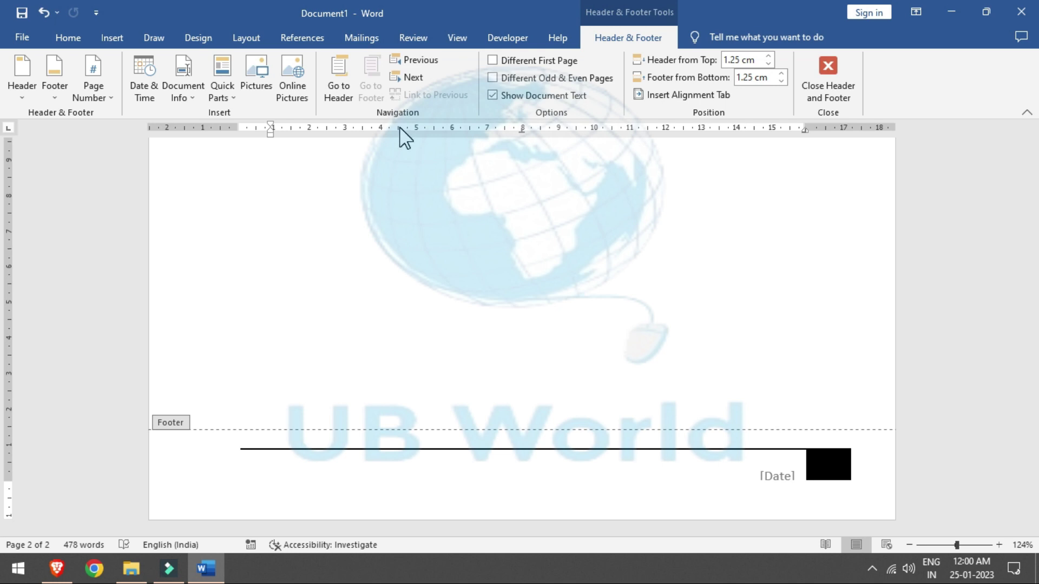
click(299, 476)
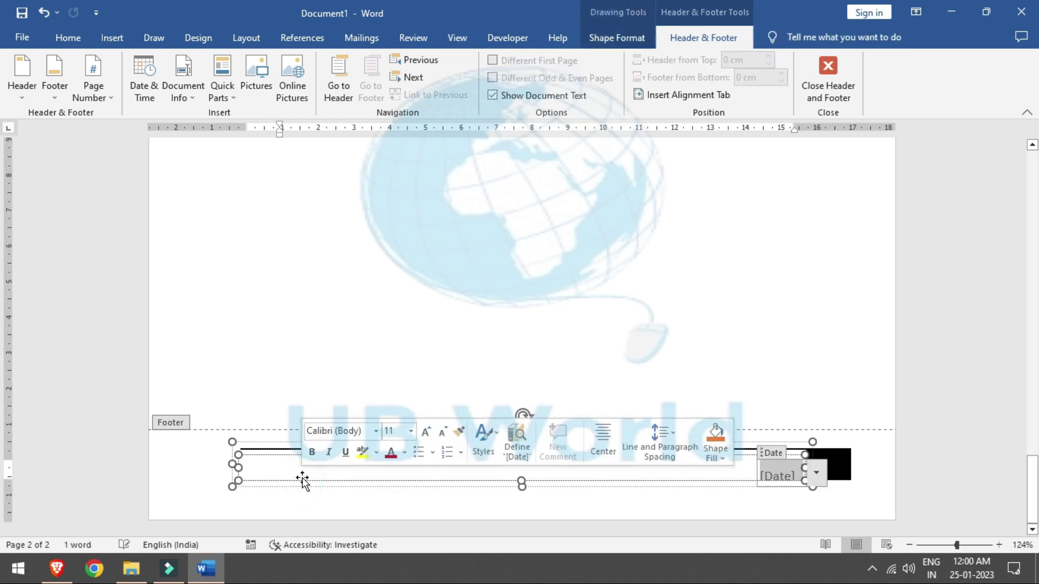
click(440, 518)
click(390, 468)
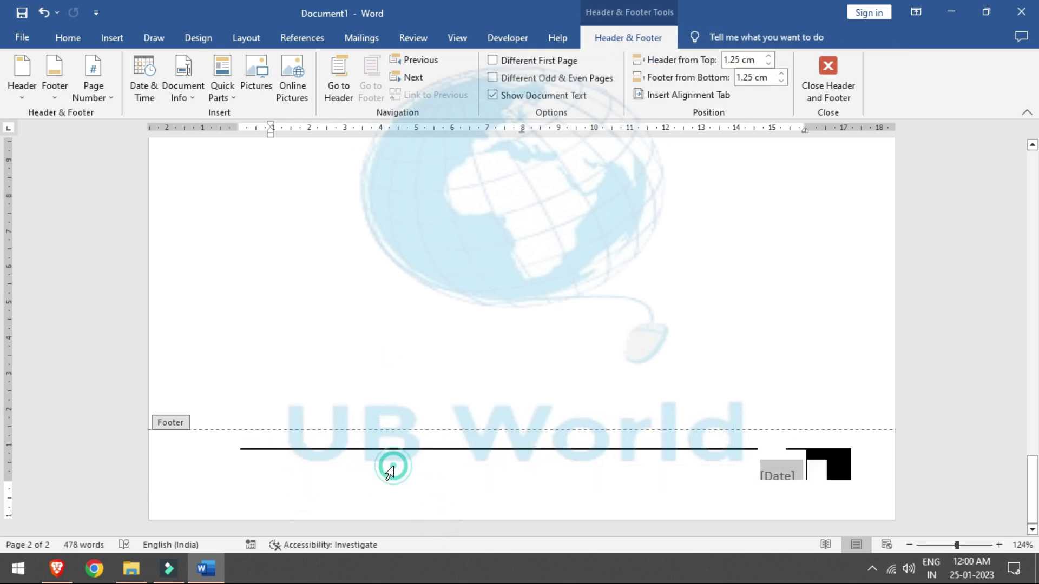
click(345, 348)
click(225, 503)
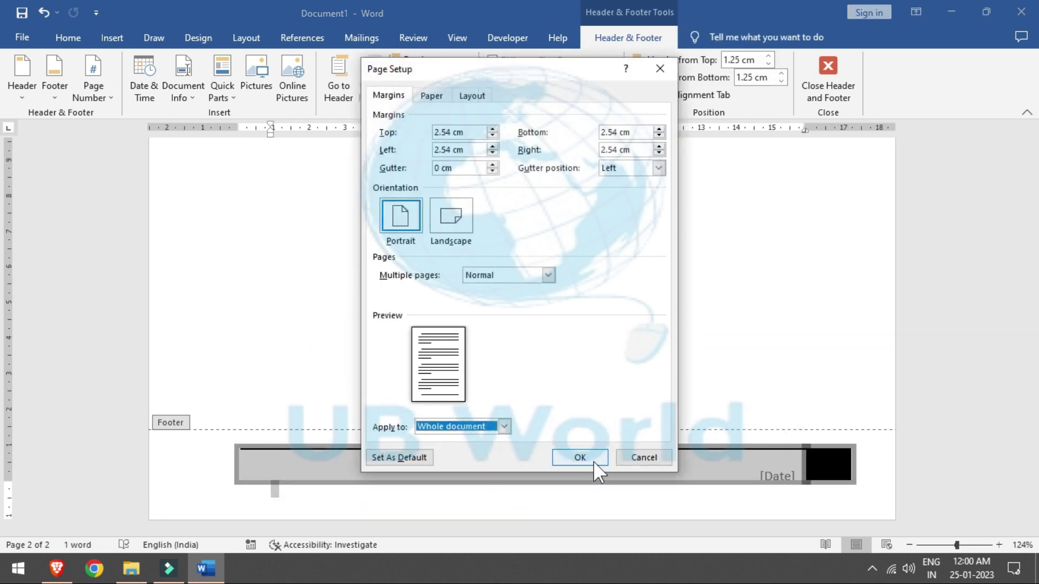
click(594, 463)
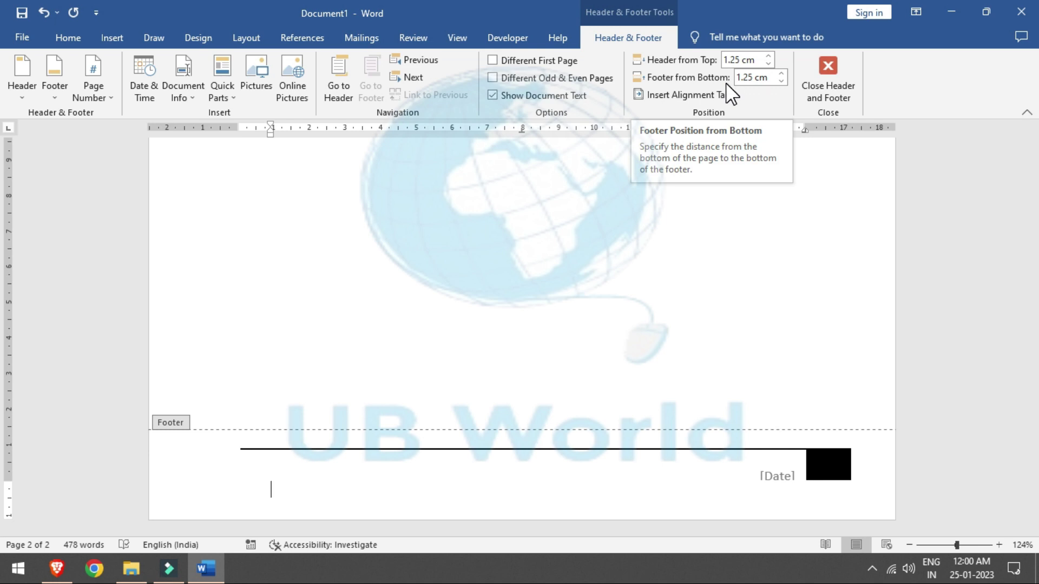
Step: Adjust Footer from Bottom, ending at 0.6 cm after trying 2.6 and 3.7 cm
click(780, 73)
click(781, 73)
click(780, 73)
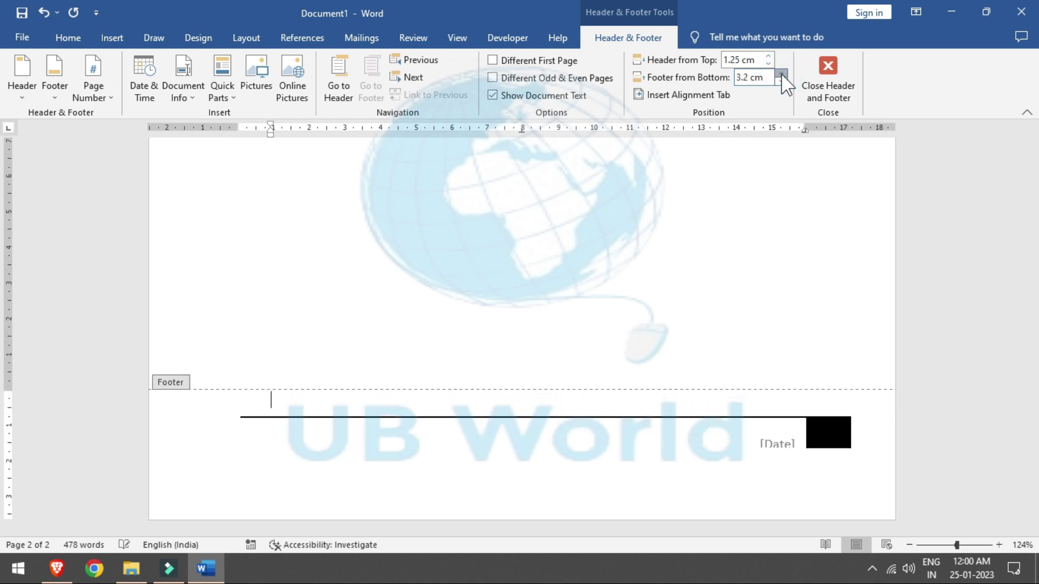
click(780, 81)
drag(781, 83, 780, 85)
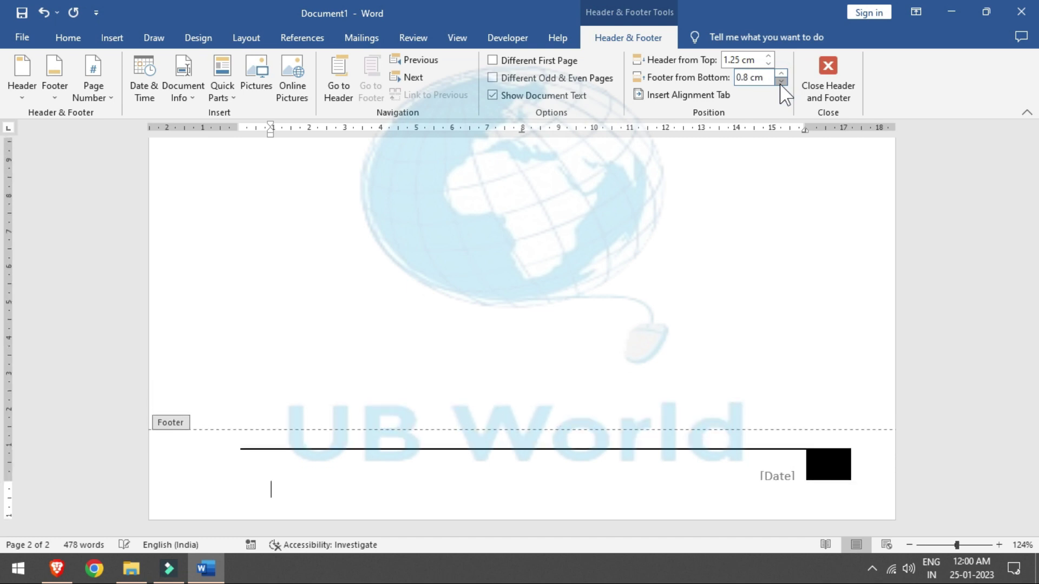
click(780, 82)
Step: Close footer editing and add an Accent Bar 2 top-of-page number reading 'Page | 1' and 'Page | 2'
click(839, 74)
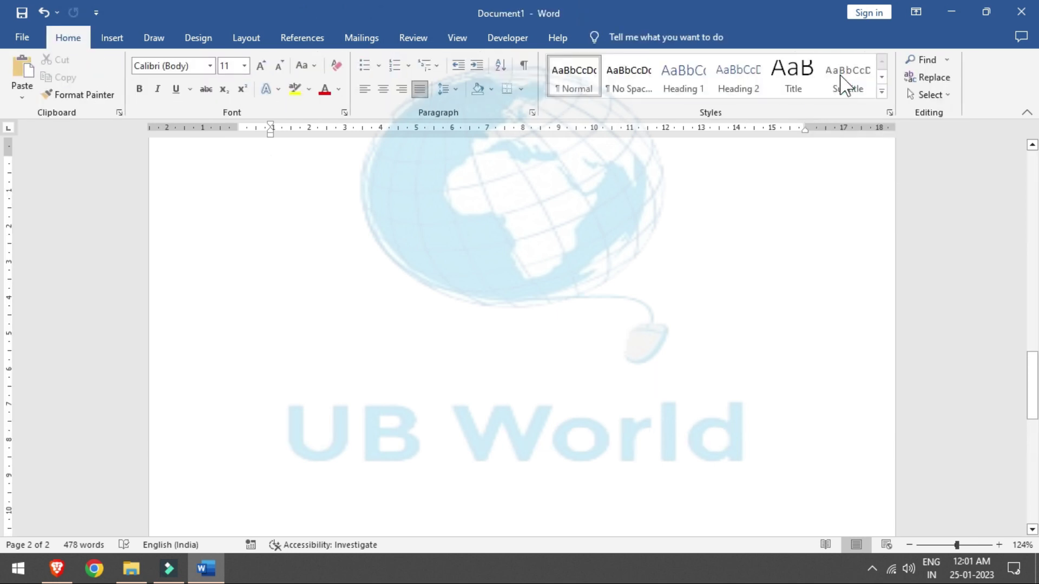
click(112, 39)
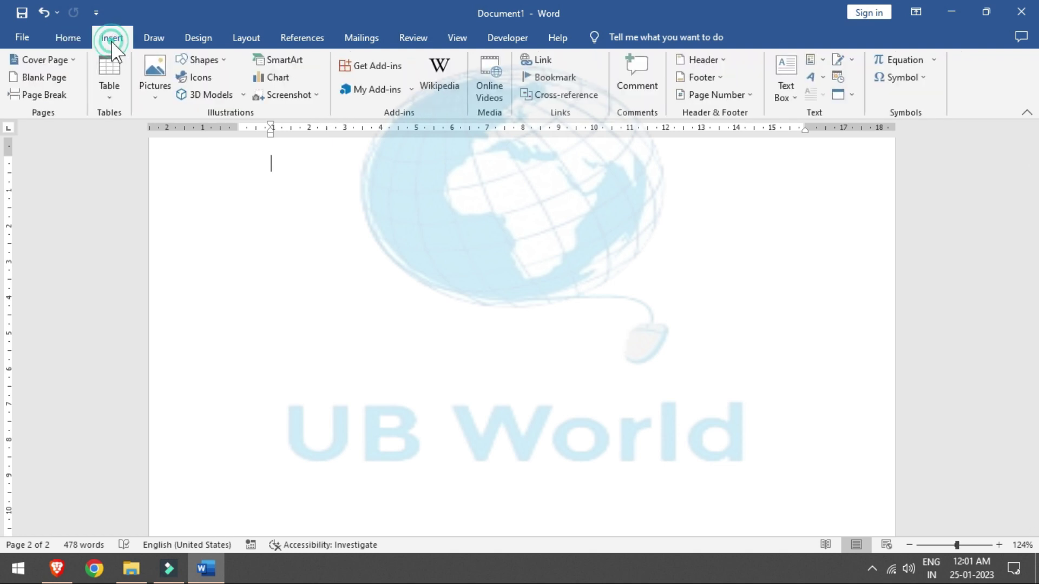
click(758, 103)
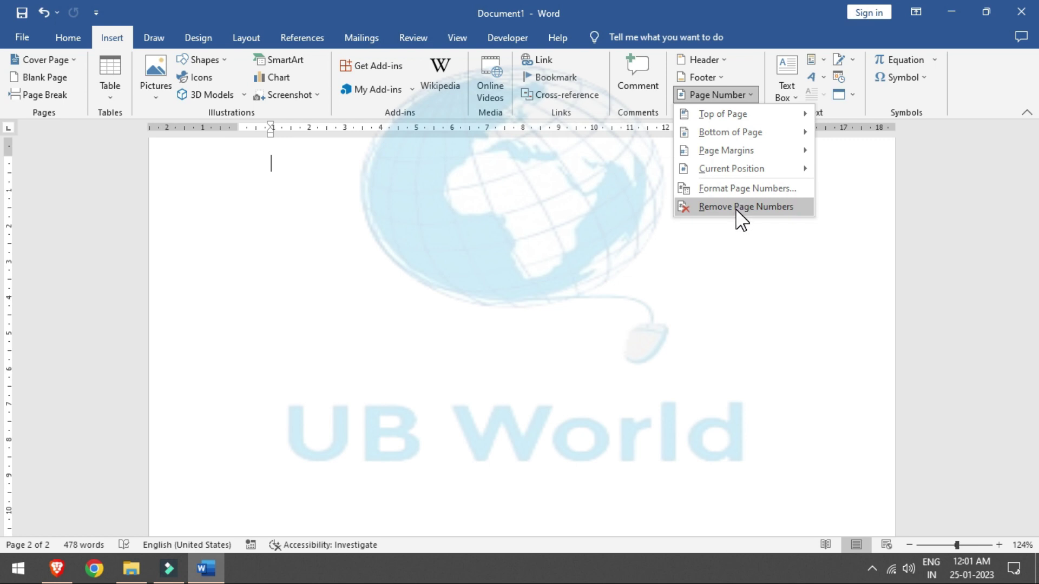
mouse_move(722, 113)
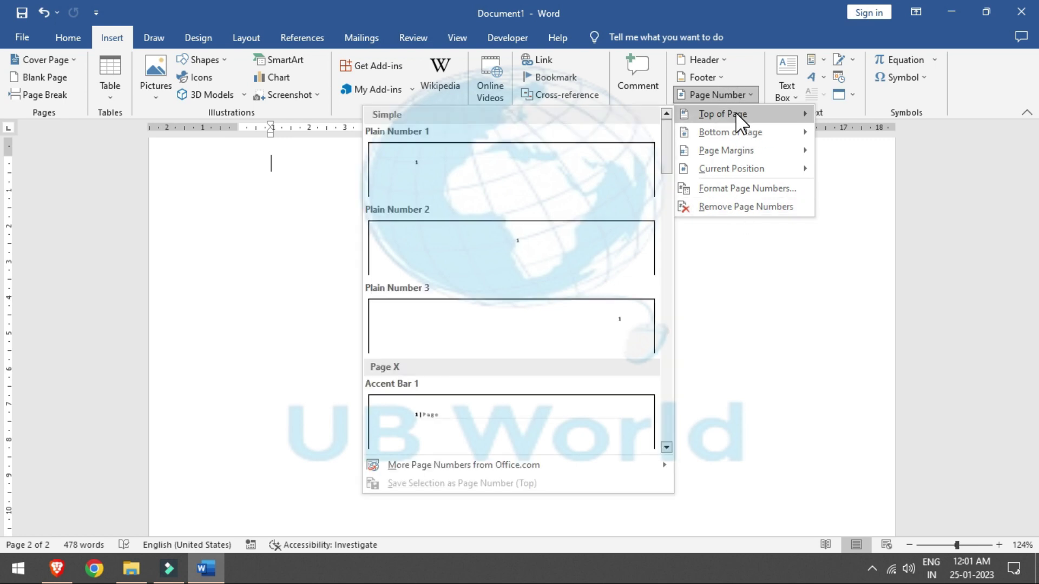
drag(666, 140, 663, 178)
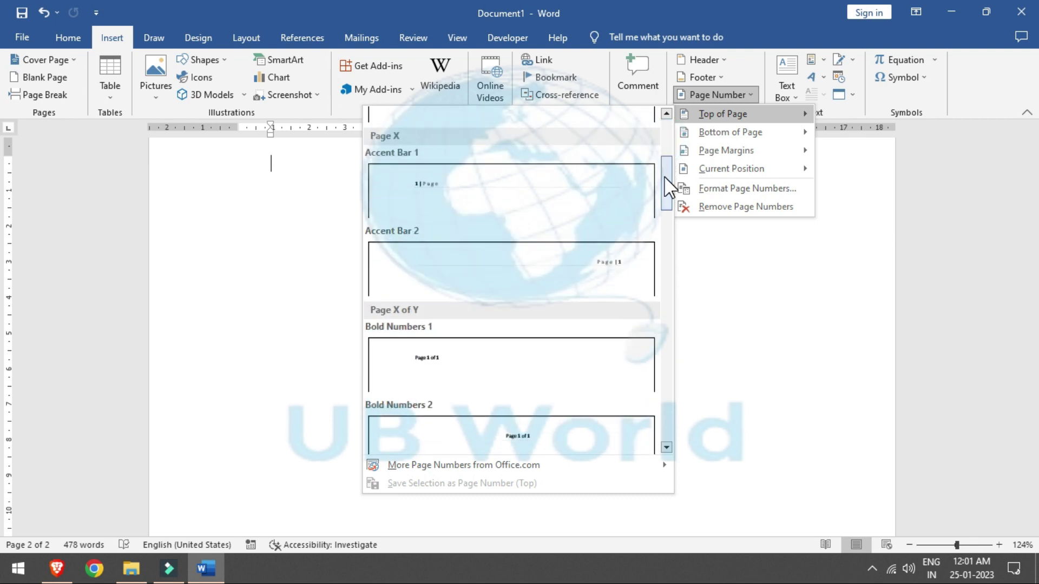
click(621, 273)
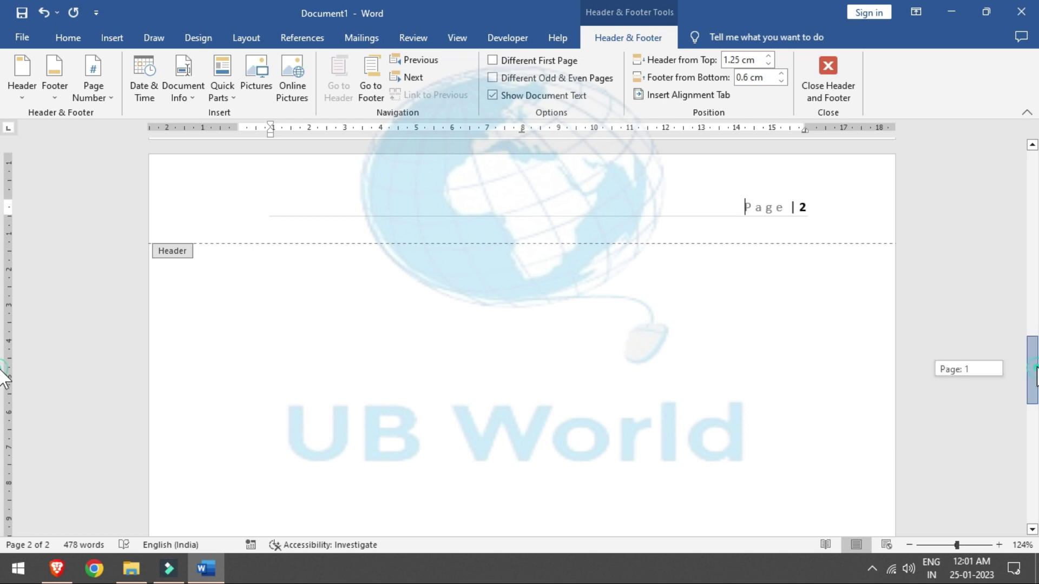
drag(1032, 370, 1034, 146)
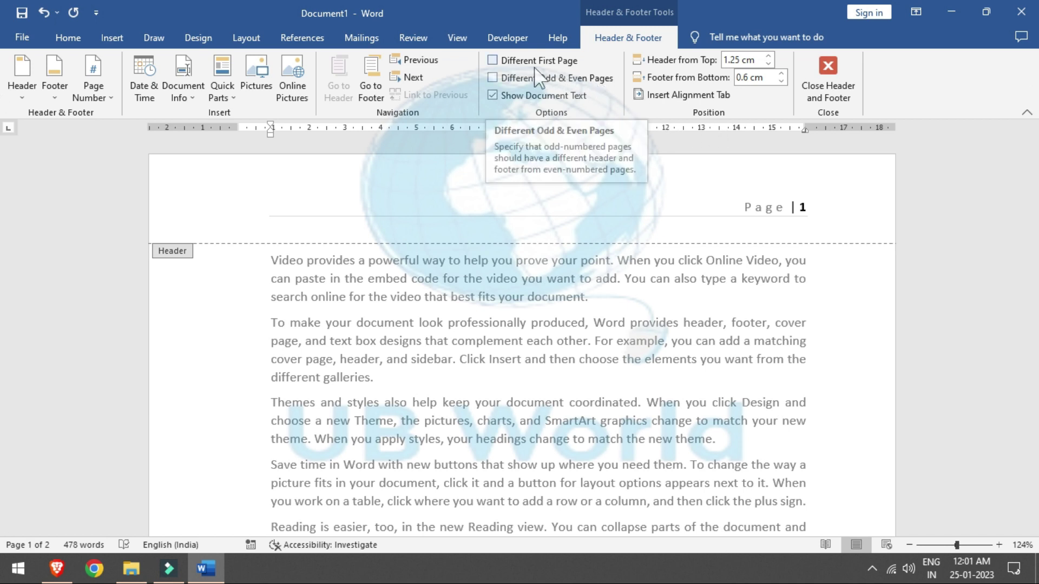
Step: Turn on Different First Page so page 1 has a blank header while page 2 keeps 'Page | 2'
click(492, 60)
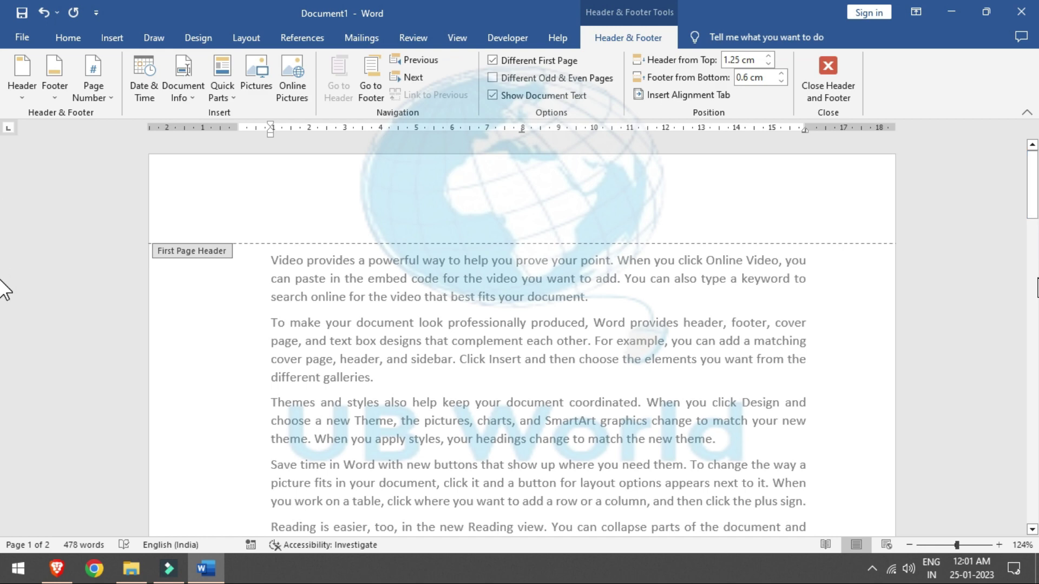
drag(1032, 186, 1034, 340)
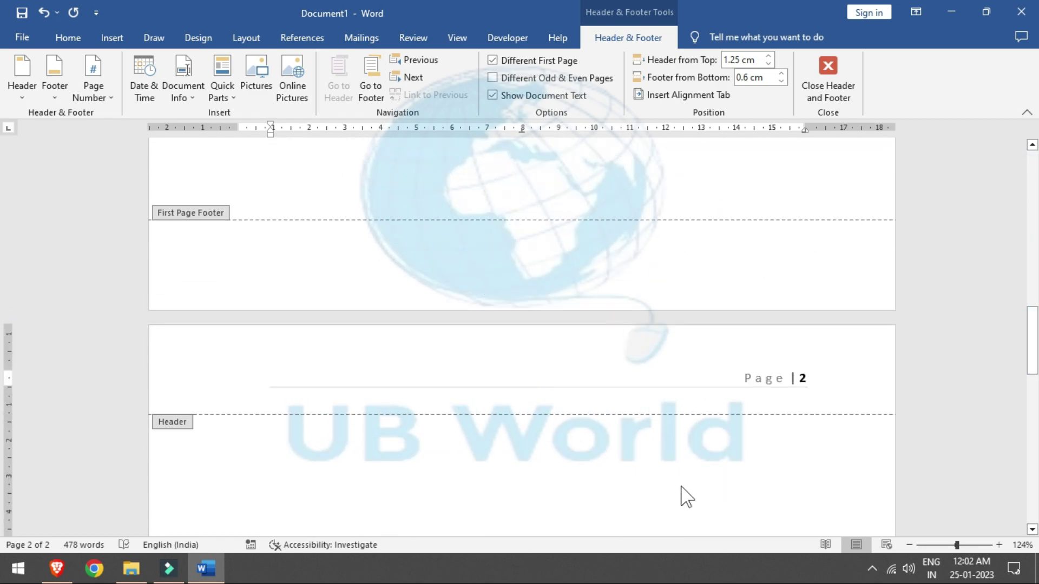
click(661, 500)
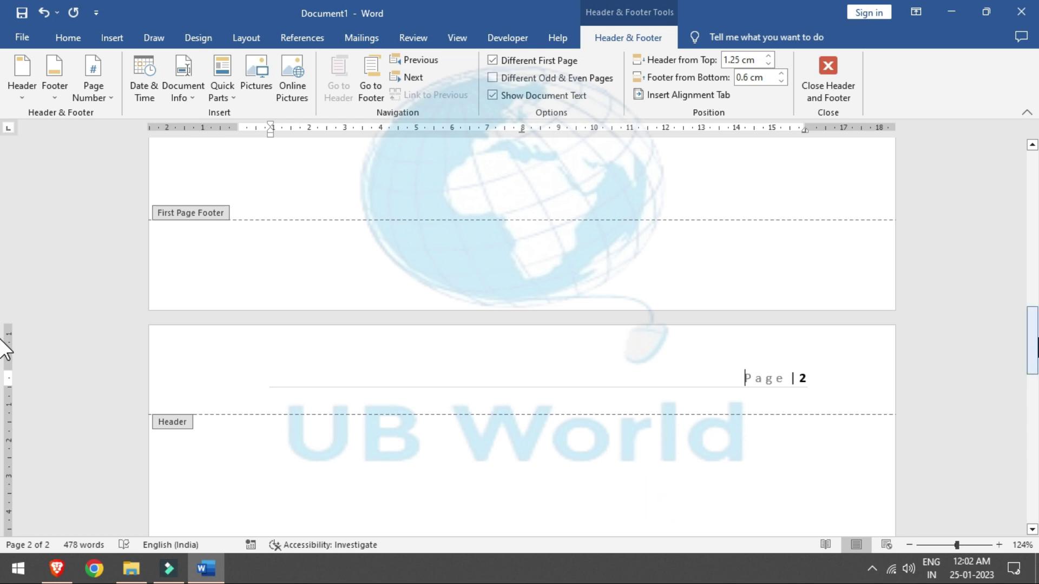
drag(1032, 339, 1032, 280)
click(565, 276)
Step: Select all the filler text and add three more copies to lengthen the document toward 19 pages
triple_click(565, 276)
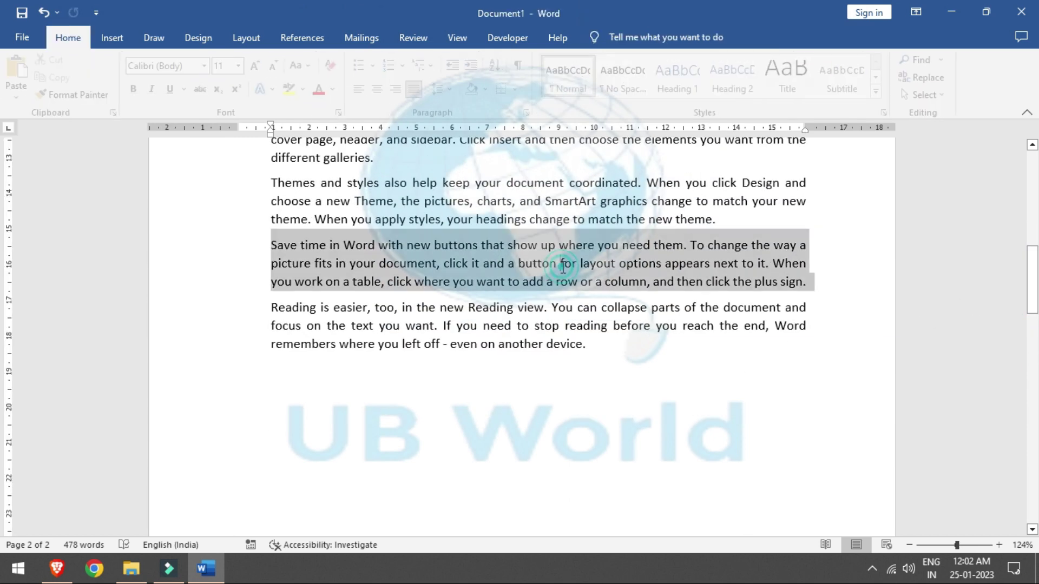
key(ctrl+a)
key(ctrl+z)
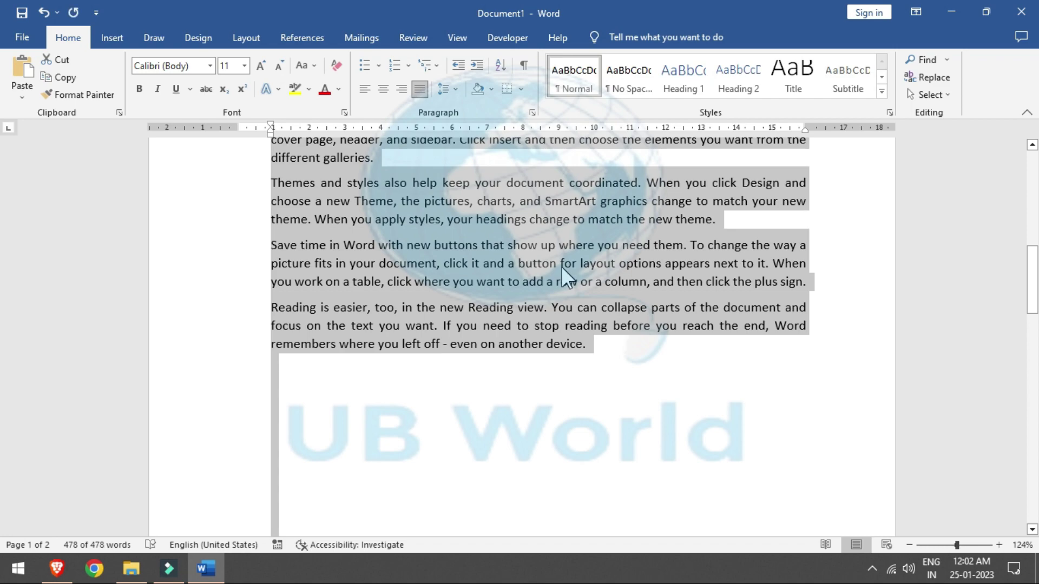
key(ctrl+z)
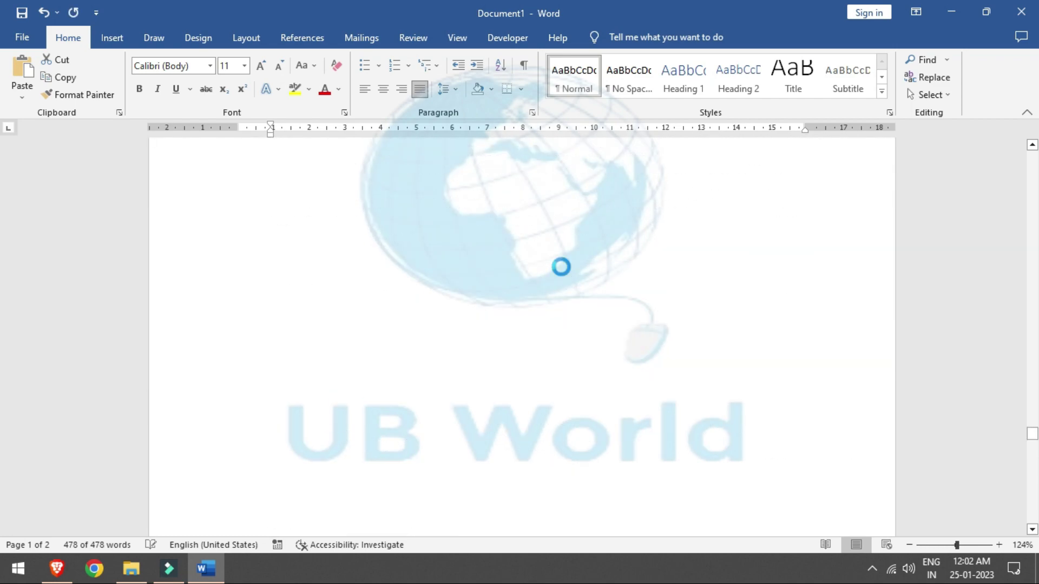
key(ctrl+z)
drag(1032, 498, 1032, 427)
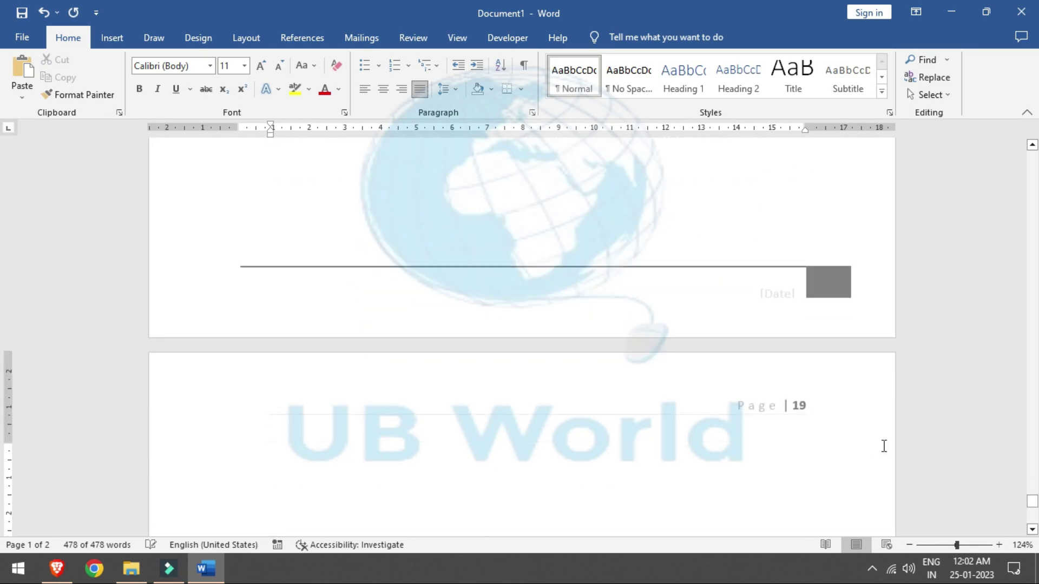
drag(5, 148, 6, 143)
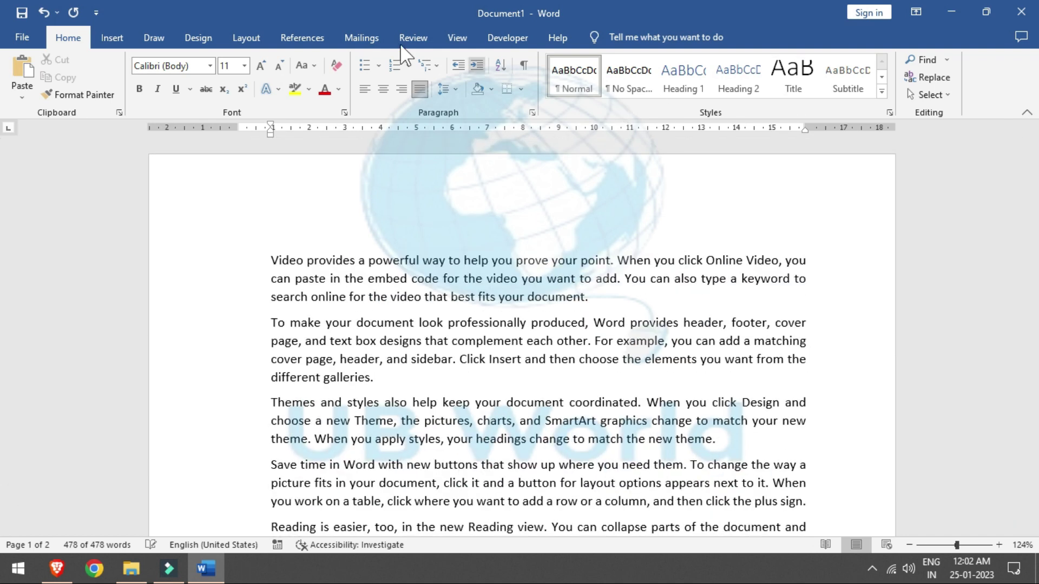
Step: Look at the Format Page Numbers settings on the Insert tab and close them unchanged
click(115, 39)
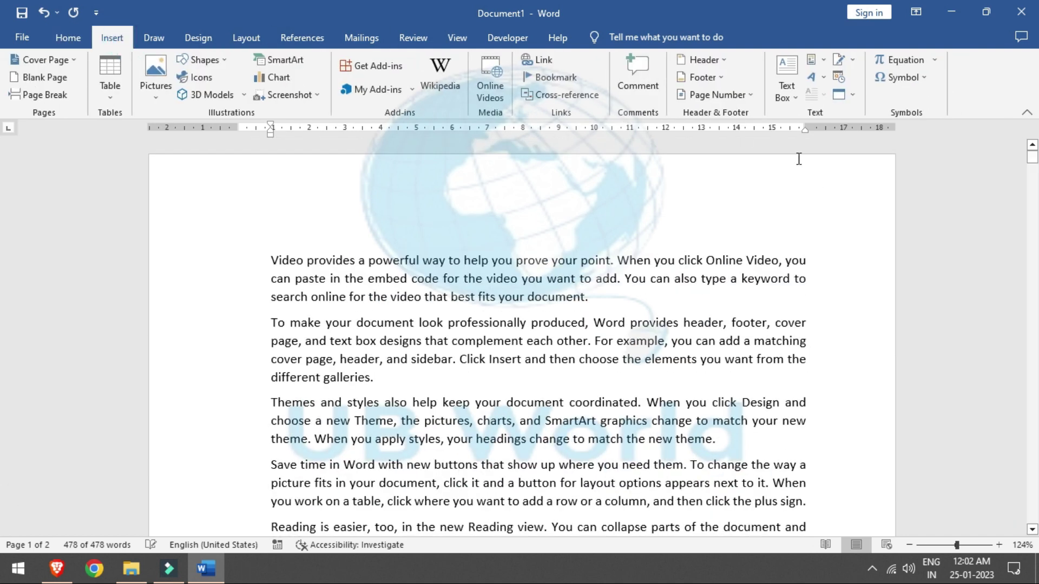
click(749, 96)
mouse_move(722, 113)
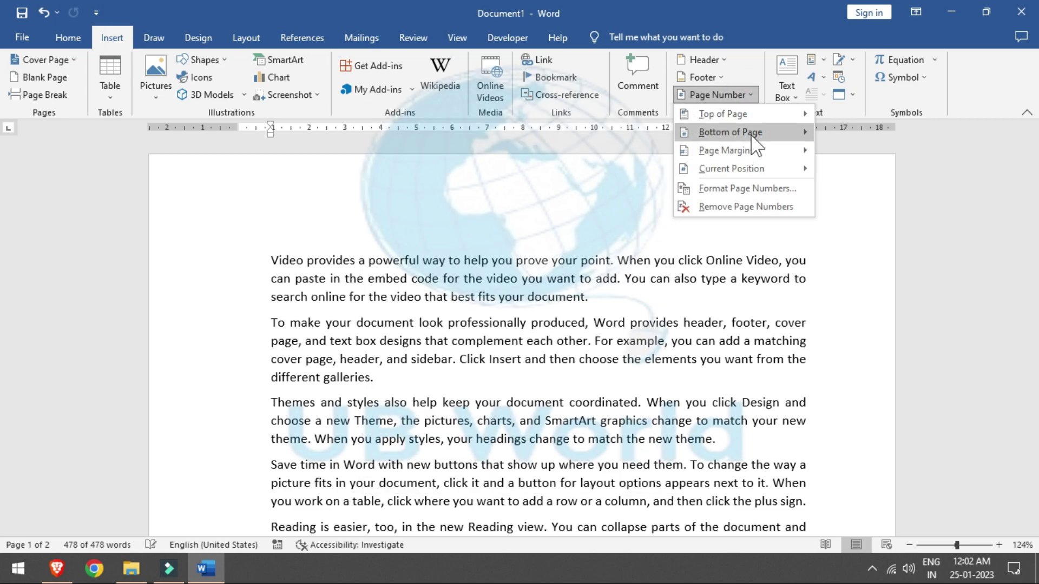
mouse_move(725, 150)
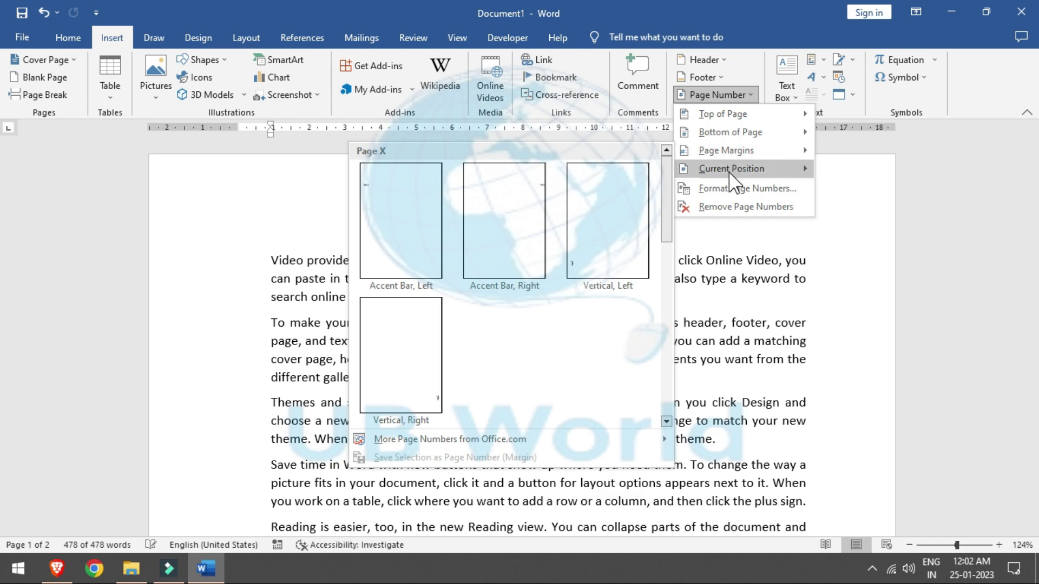
mouse_move(731, 167)
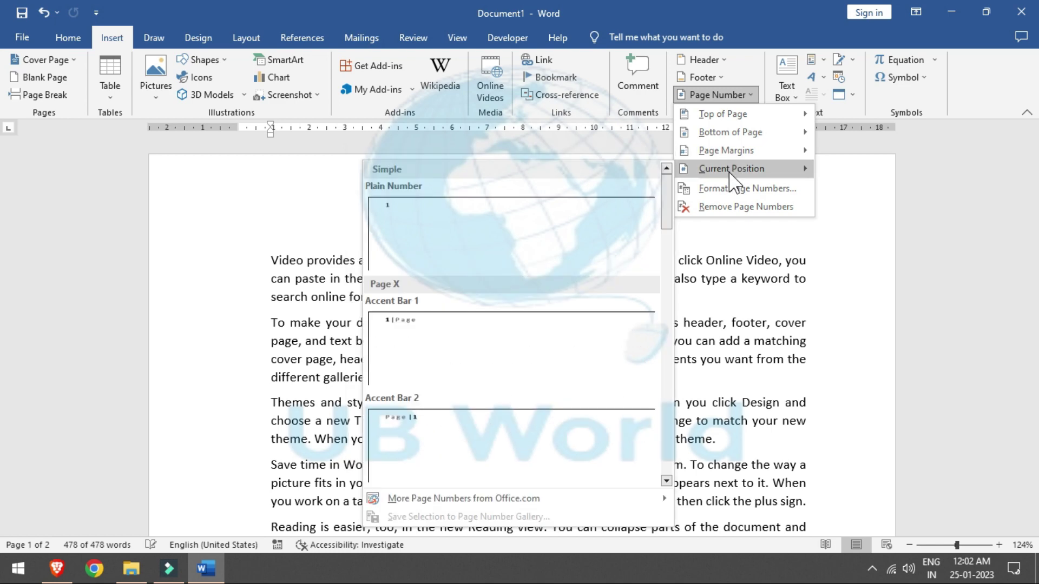
click(735, 189)
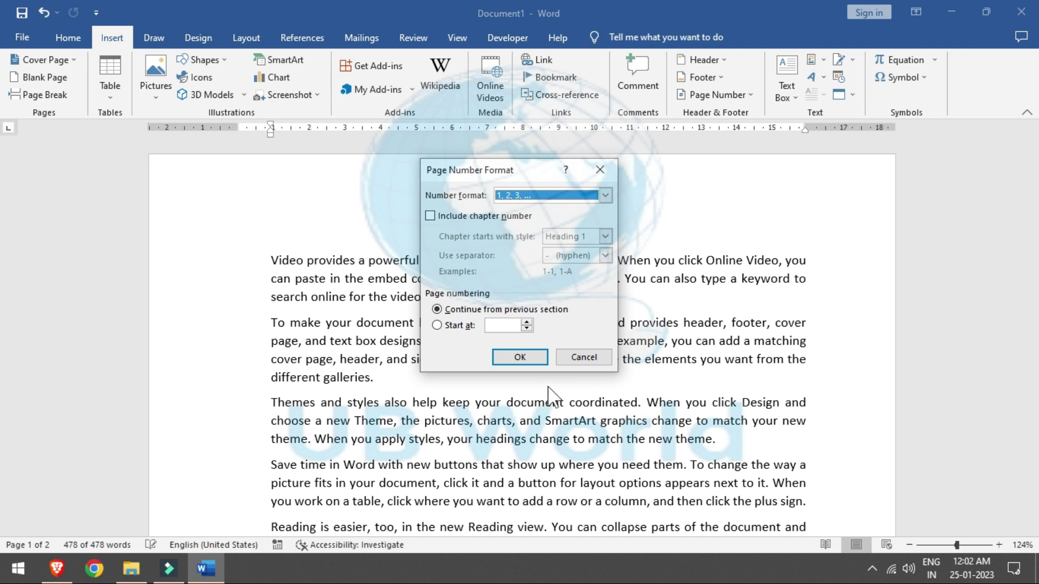
click(587, 357)
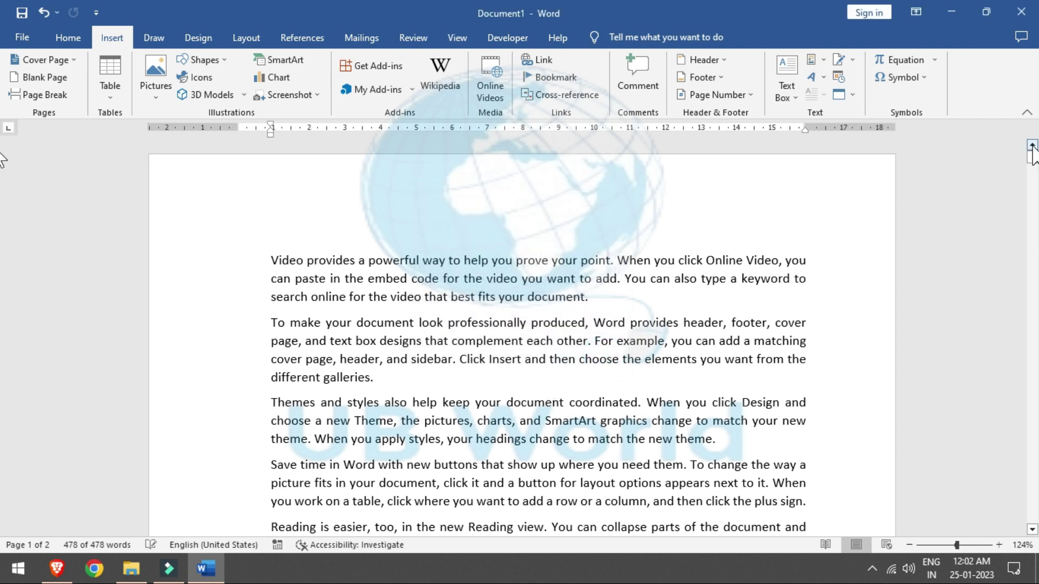
drag(1031, 154, 1033, 190)
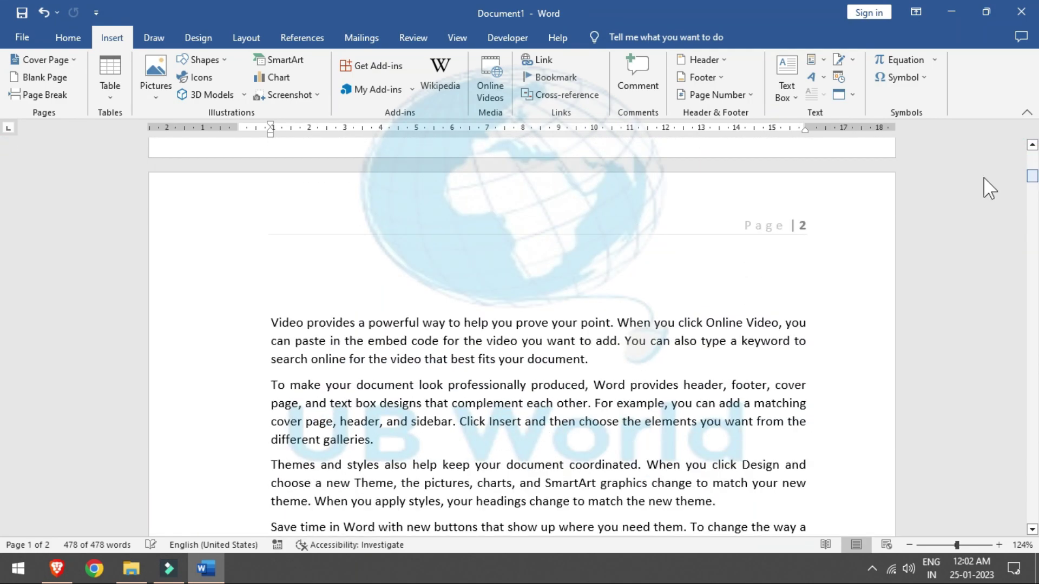
Step: In Format Page Numbers, choose Start at, edit the starting value for a restart at 1, and apply
click(725, 96)
click(716, 187)
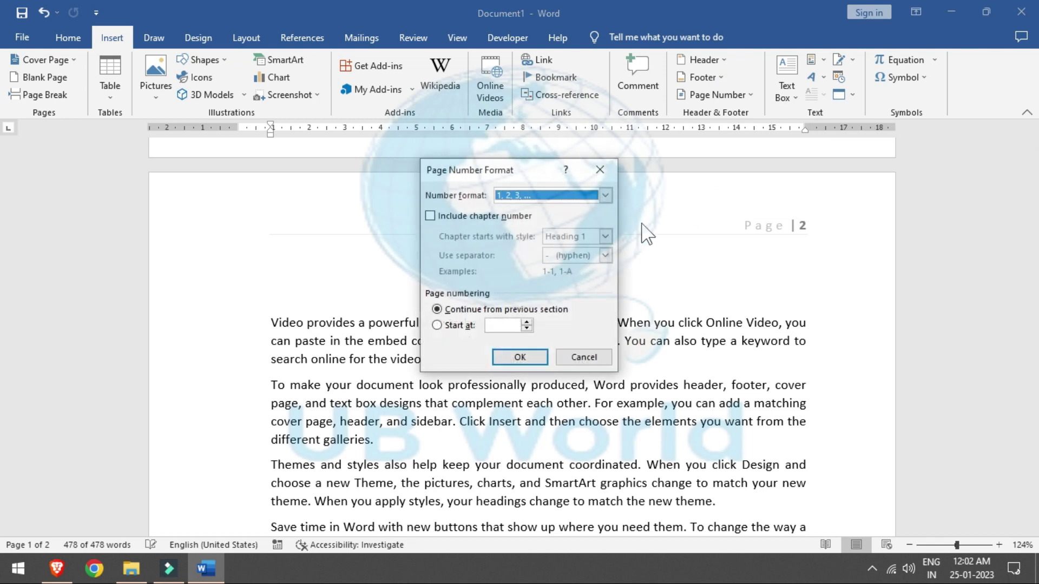
click(459, 326)
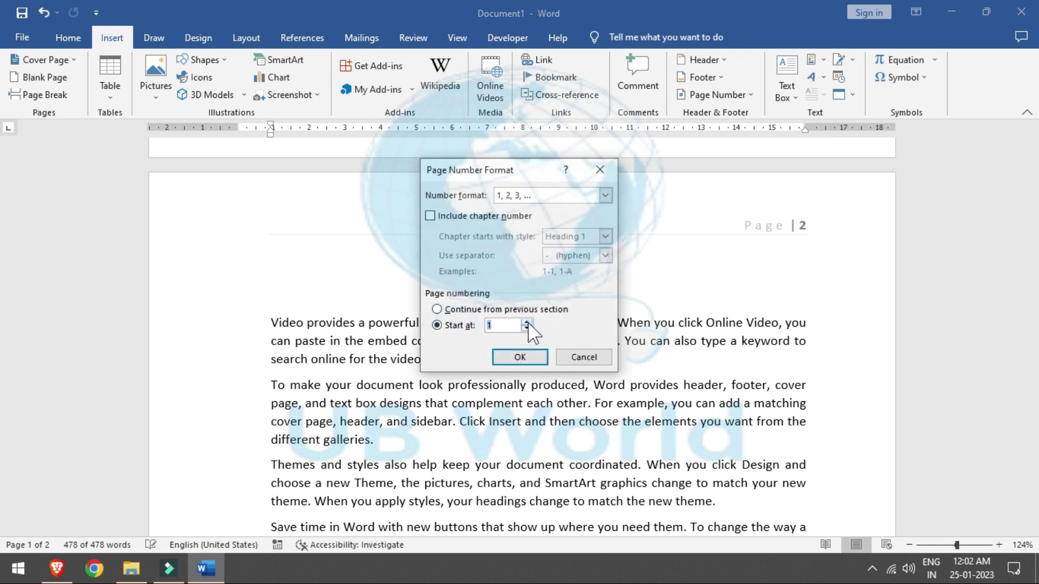
click(510, 324)
click(515, 355)
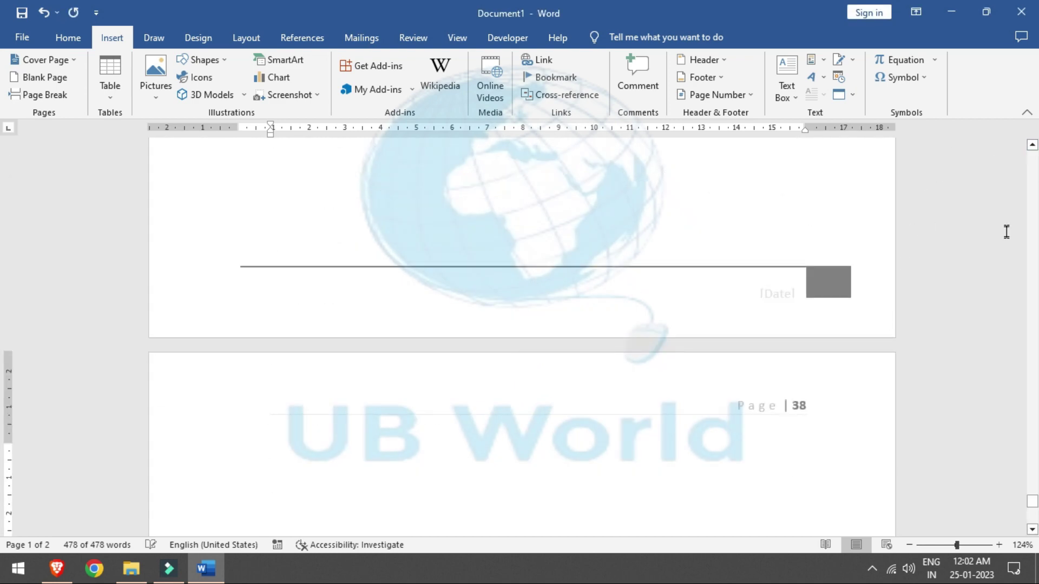
drag(1031, 501, 1032, 70)
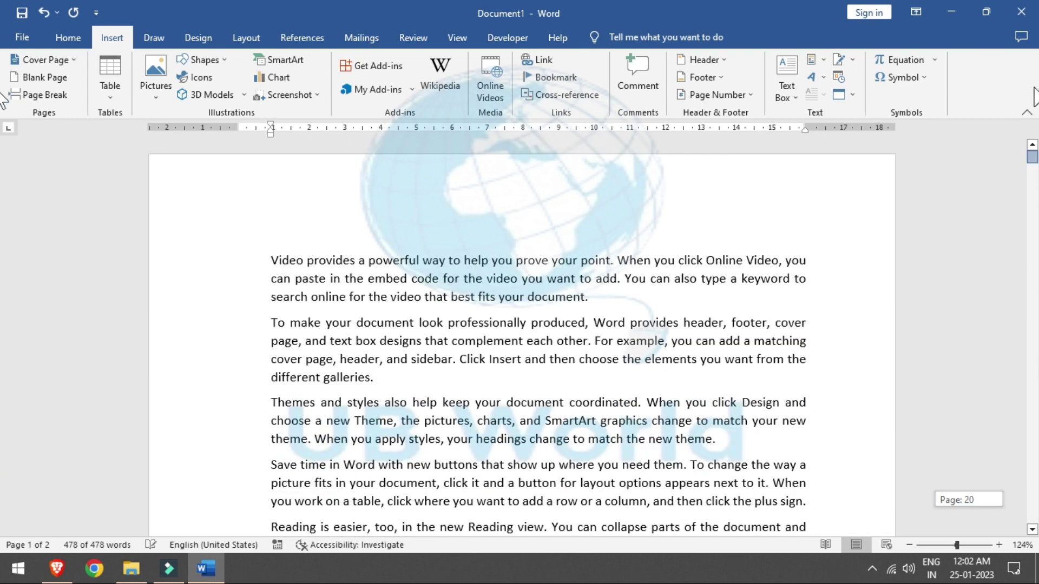
drag(1036, 72, 1032, 175)
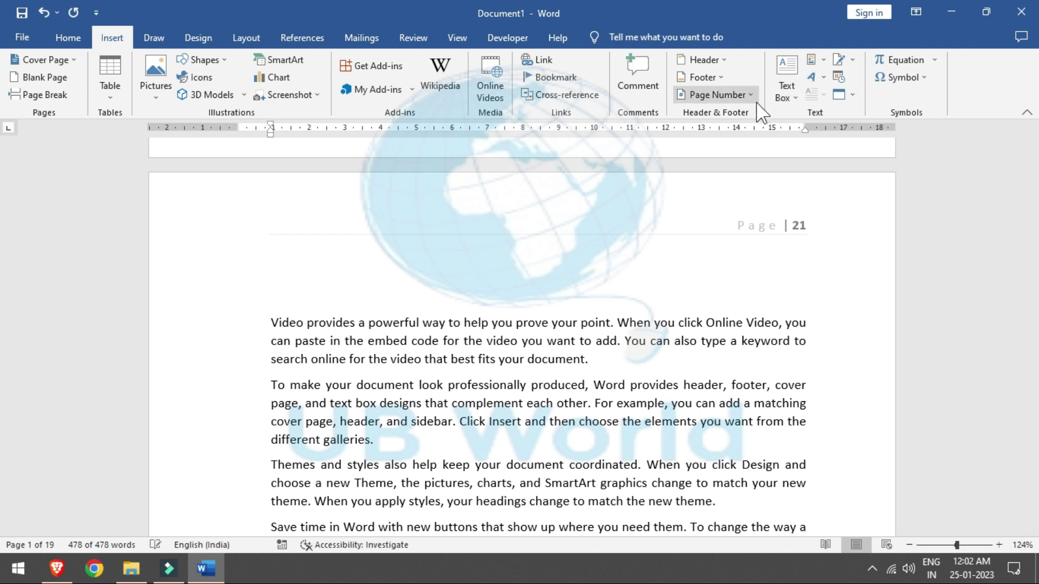
Step: Apply Remove Page Numbers from the Page Number menu so headers show no 'Page |' number
click(720, 95)
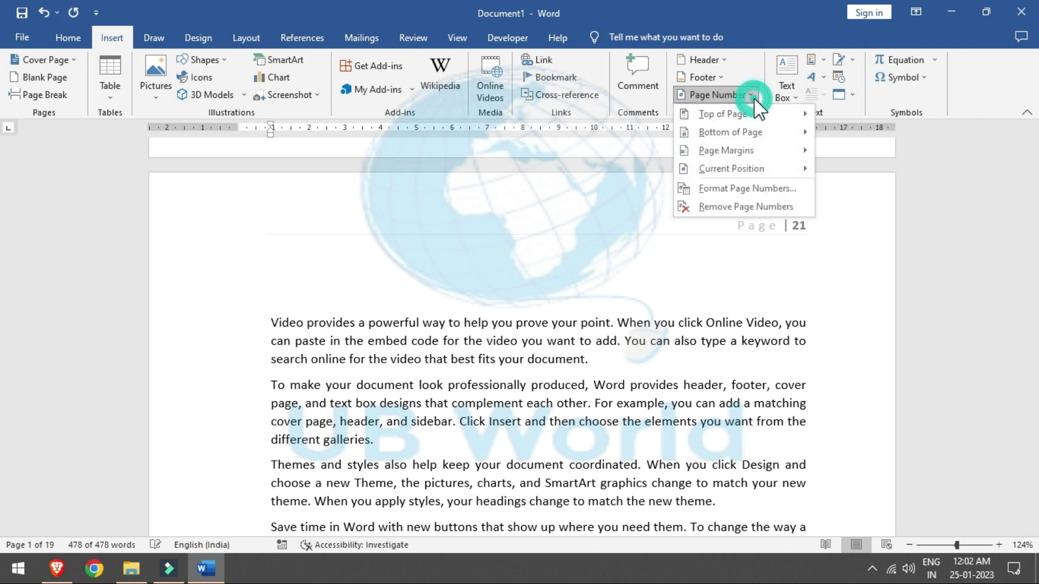
click(761, 206)
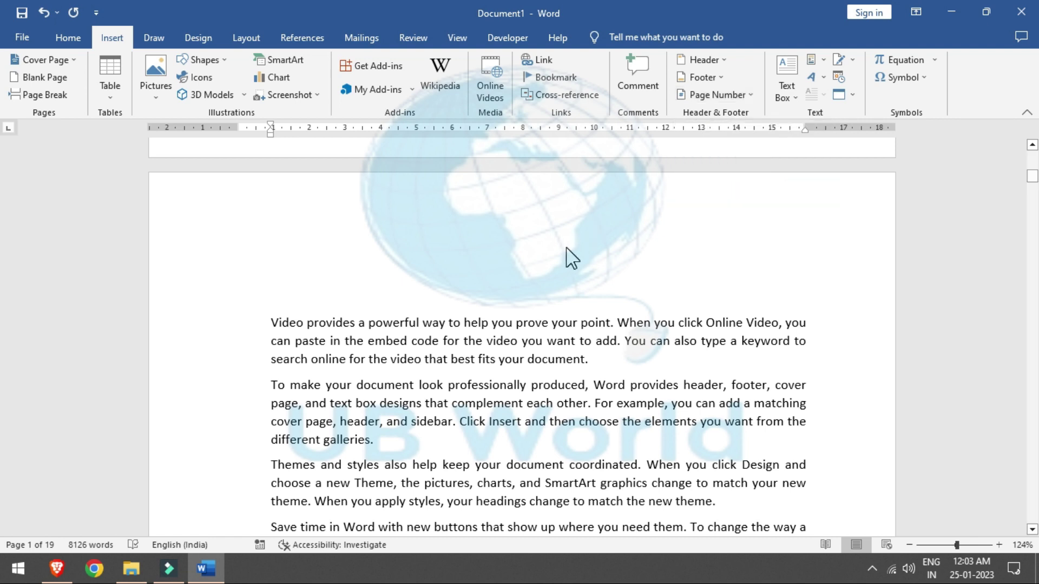
click(747, 96)
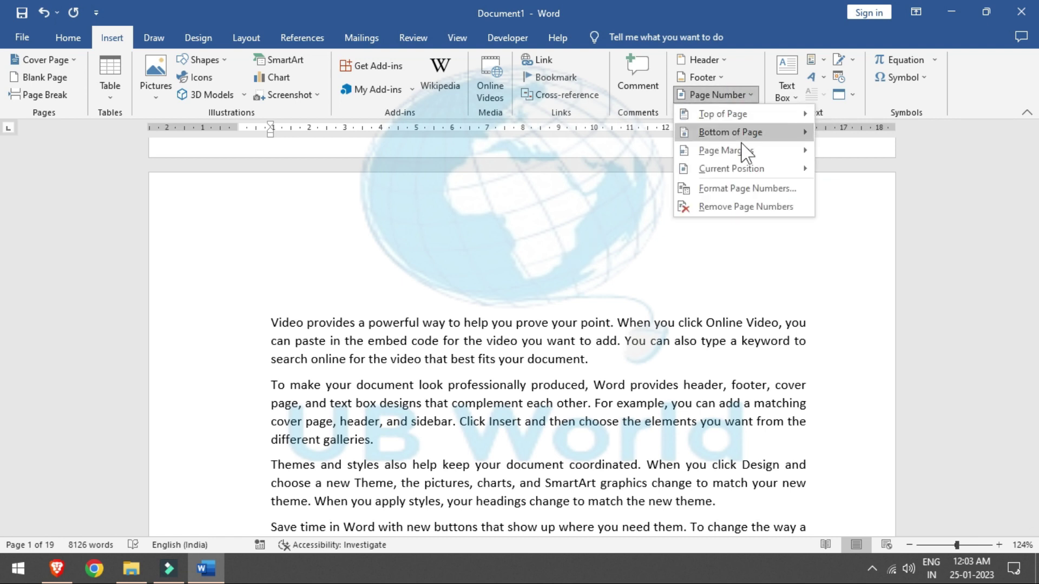
mouse_move(726, 150)
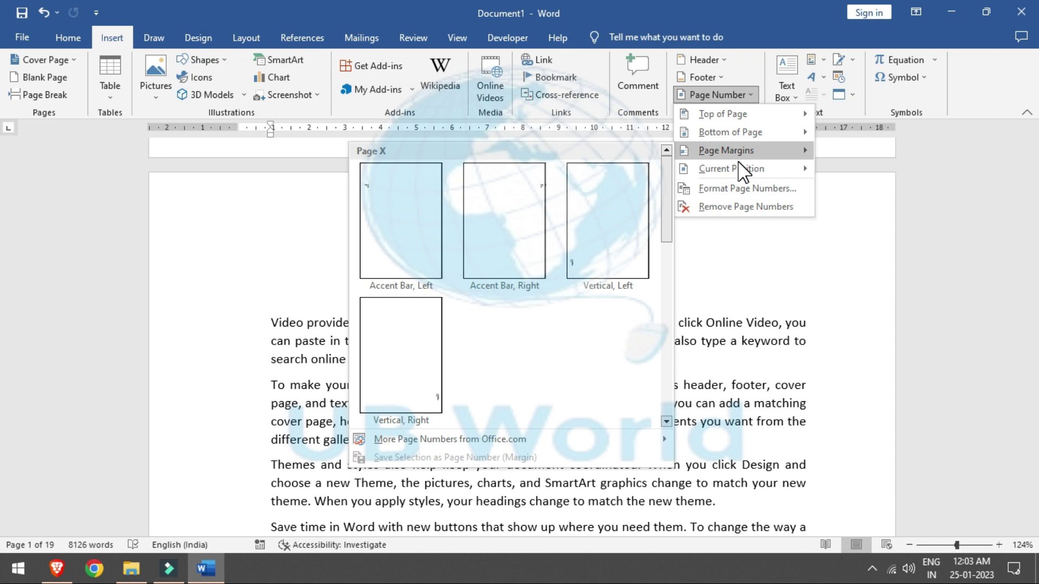
click(739, 249)
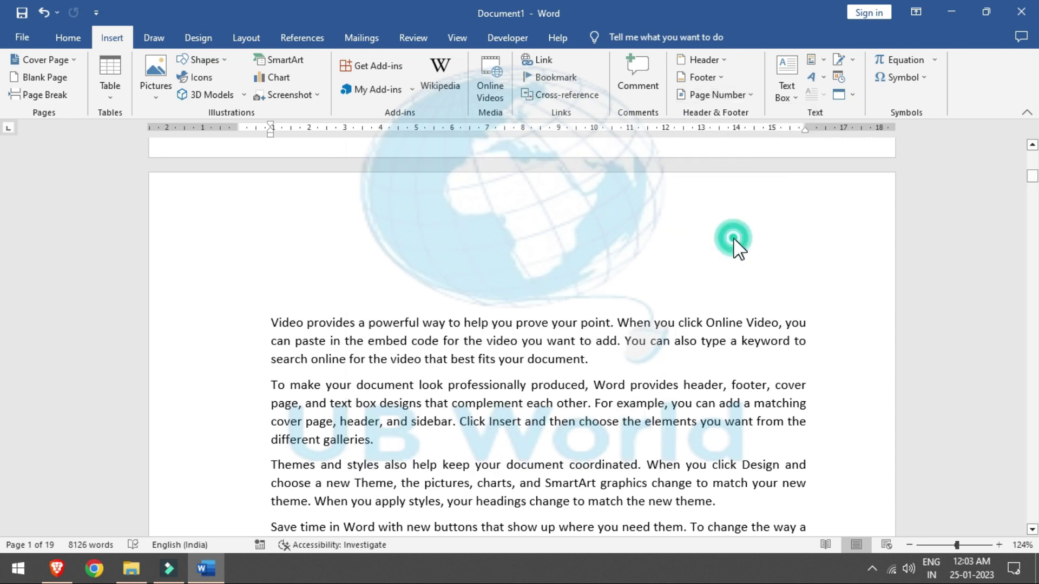